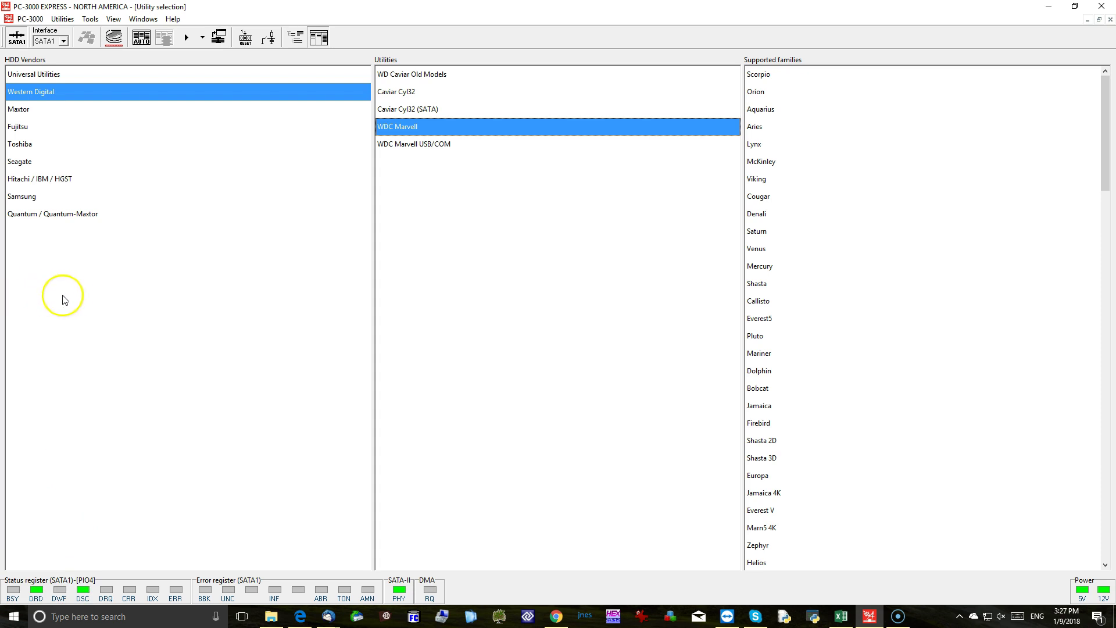
# Launch the WDC Marvell utility with the drive family autodetected as Sadle G6.
pyautogui.click(133, 43)
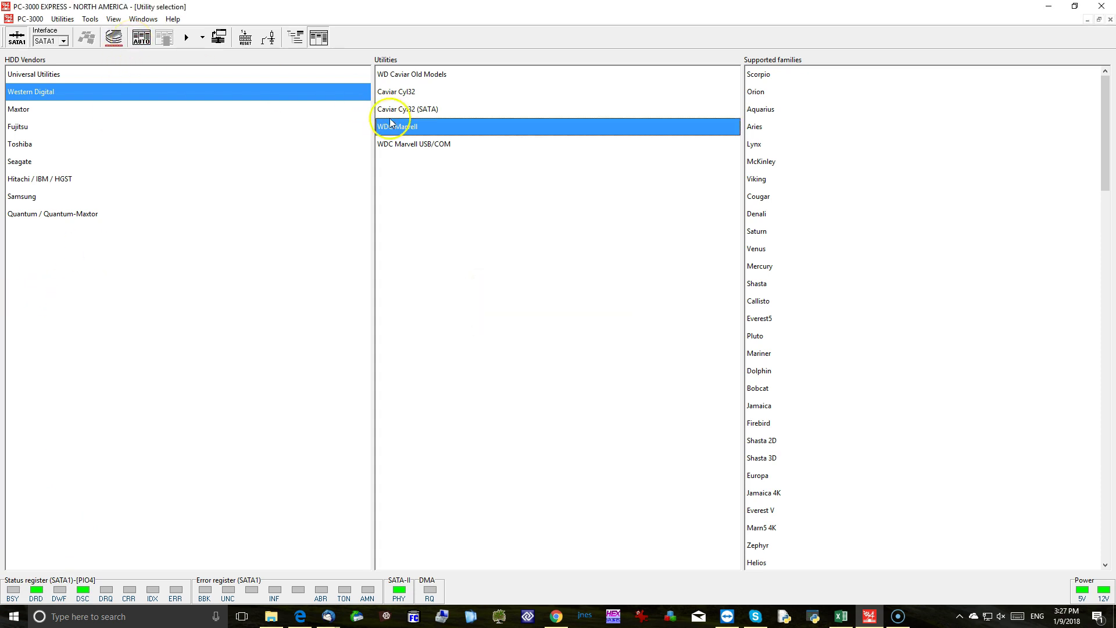
pyautogui.click(186, 37)
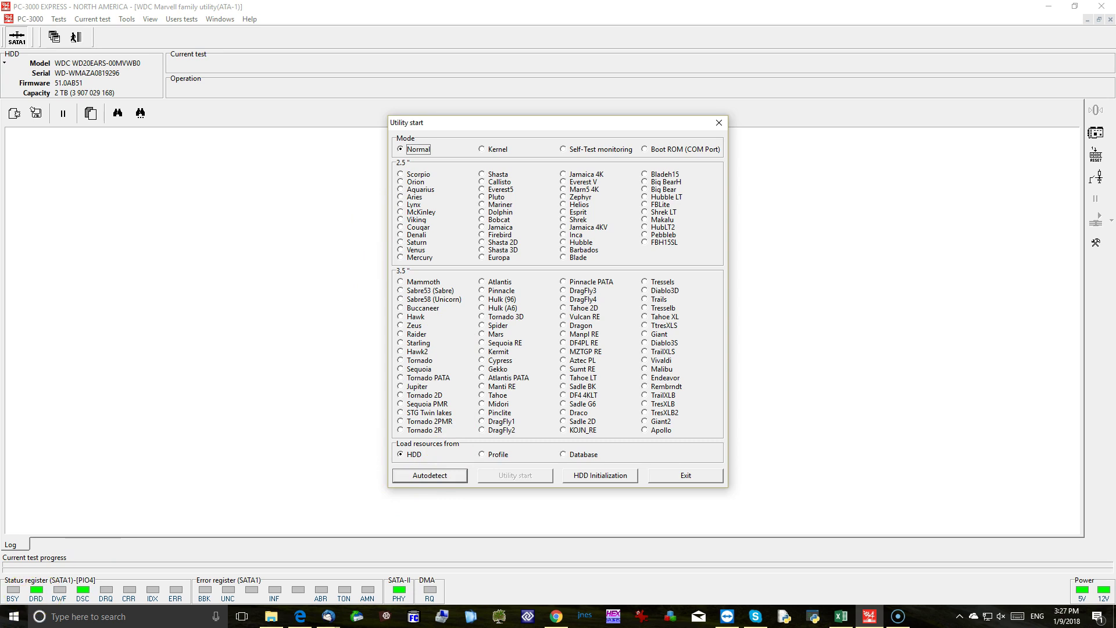
pyautogui.click(435, 478)
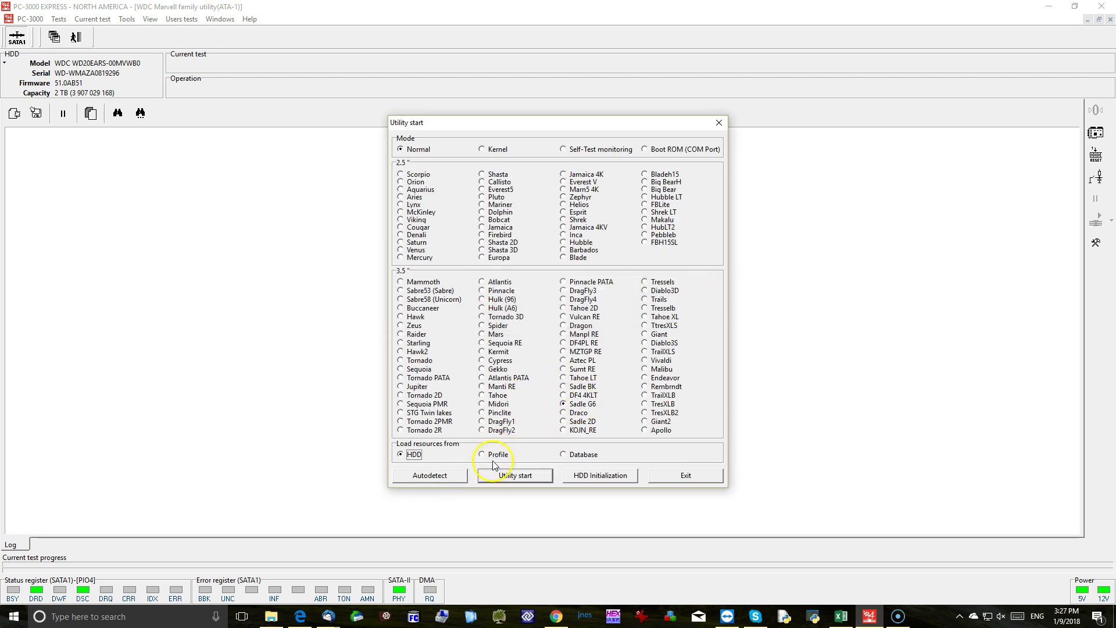
pyautogui.click(514, 475)
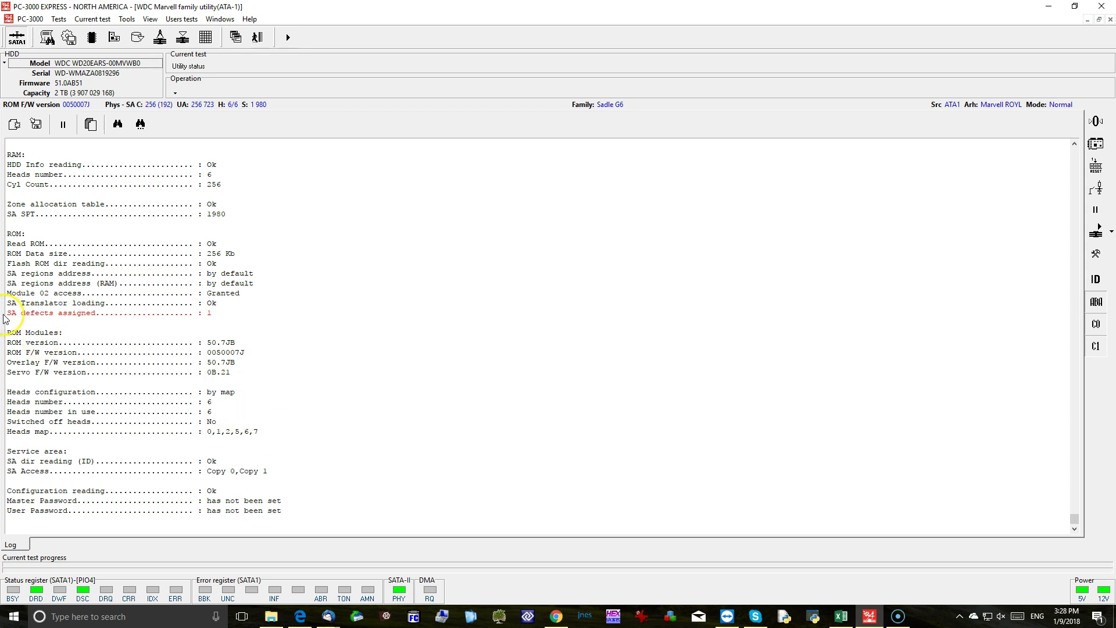
# Highlight the 'SA defects assigned : 1' line in the initialization log.
pyautogui.moveTo(24, 316); pyautogui.dragTo(249, 314)
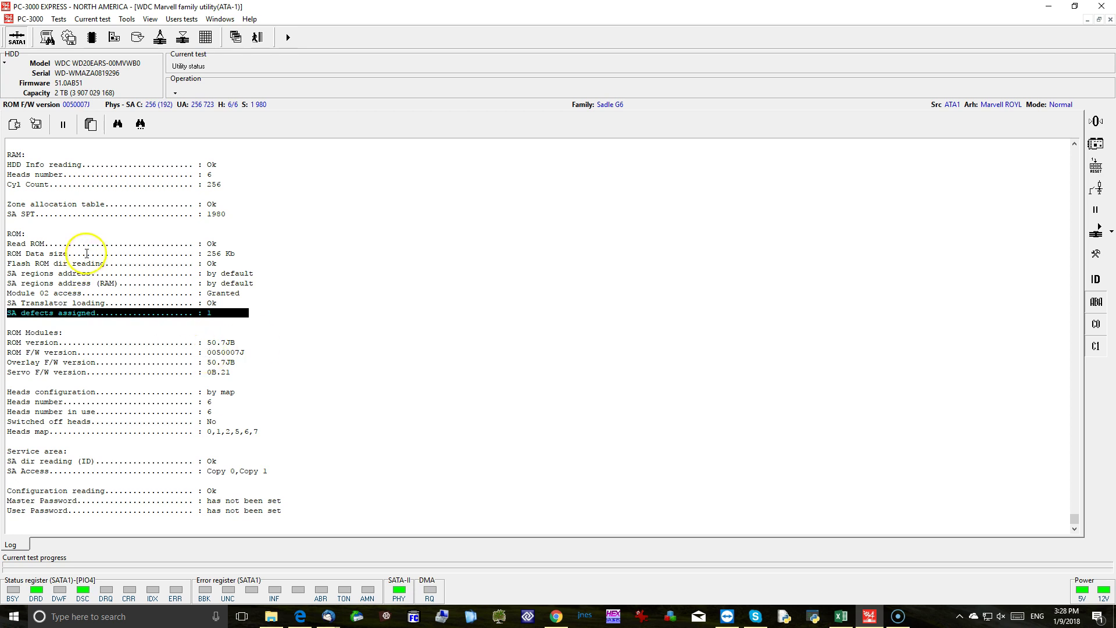
# Back up the drive's ROM and service-area modules, overwriting all existing backup files.
pyautogui.click(68, 37)
pyautogui.click(633, 436)
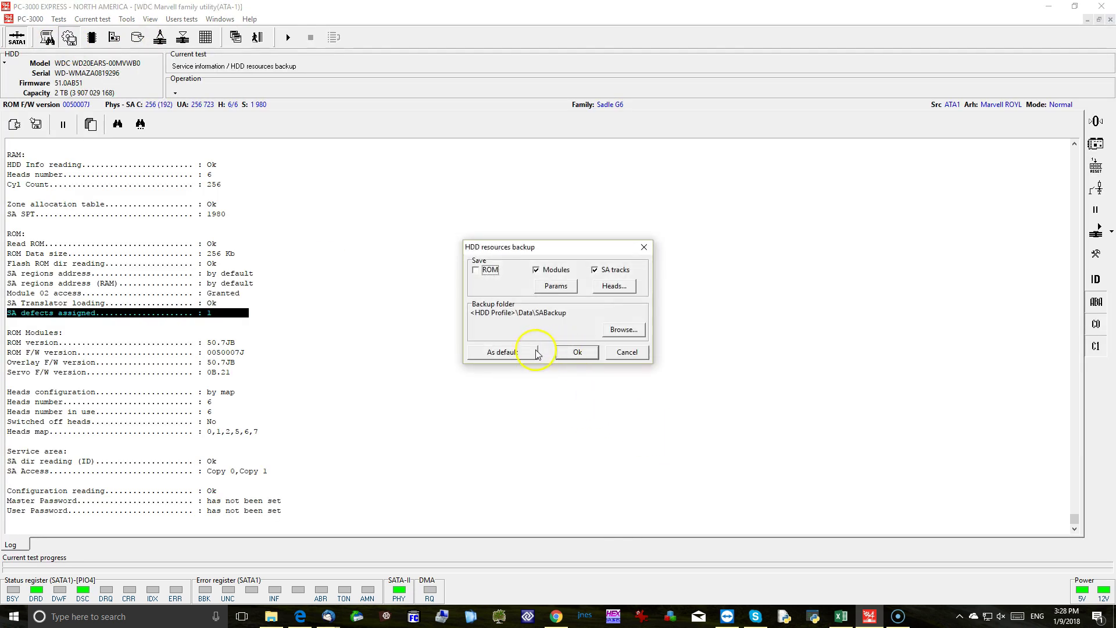
pyautogui.click(477, 269)
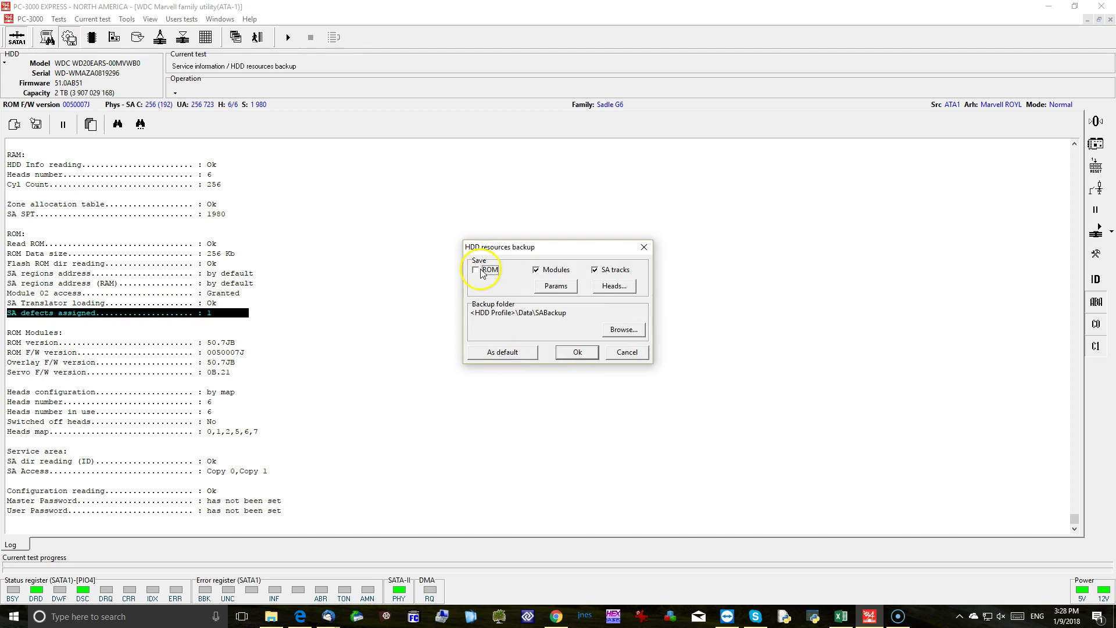
pyautogui.click(575, 355)
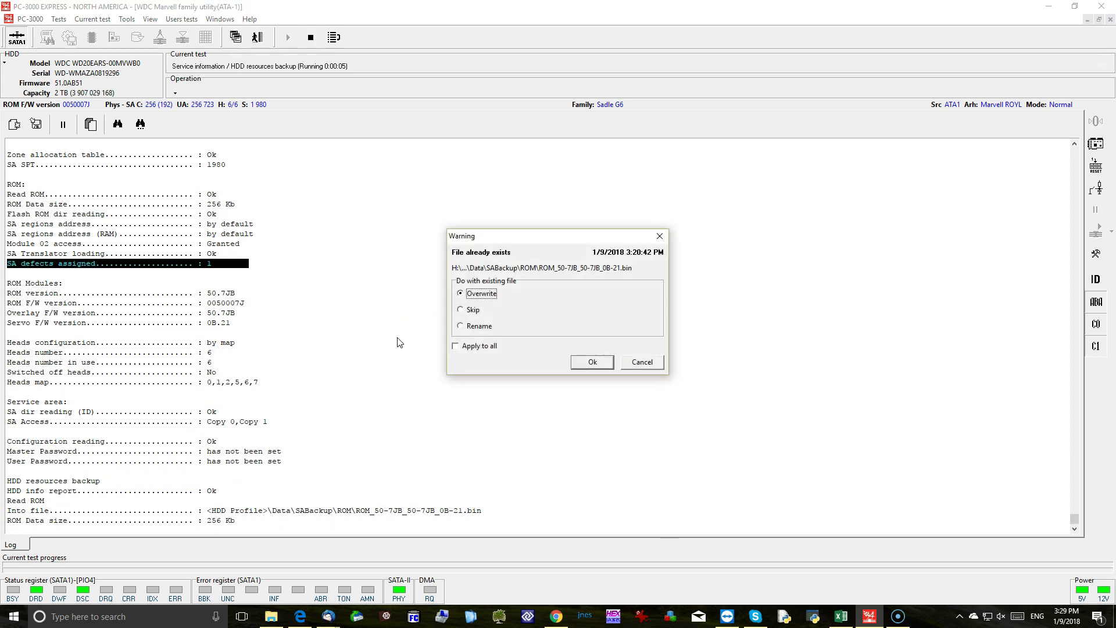
pyautogui.click(489, 346)
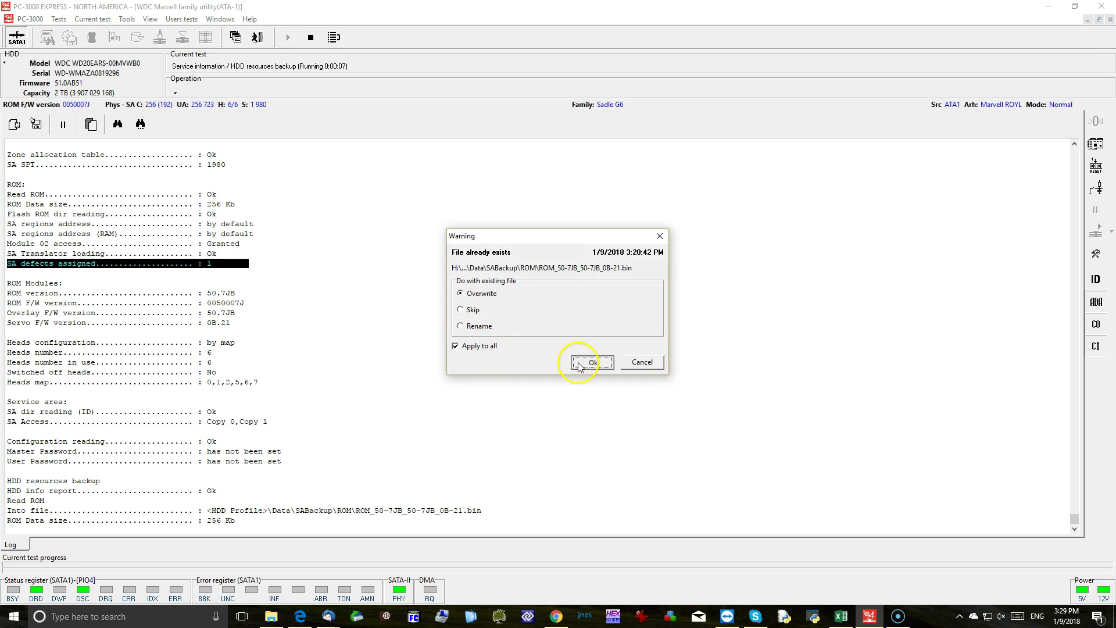
pyautogui.click(579, 360)
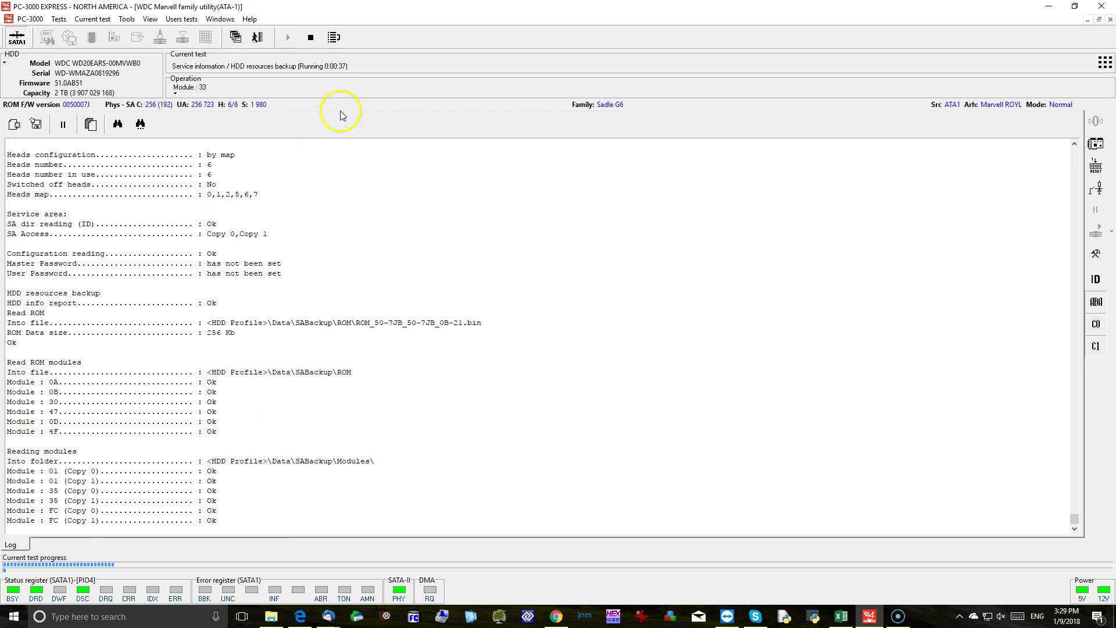
# Abort the backup stalled on module 33, then read only modules 02 and 32.
pyautogui.click(310, 37)
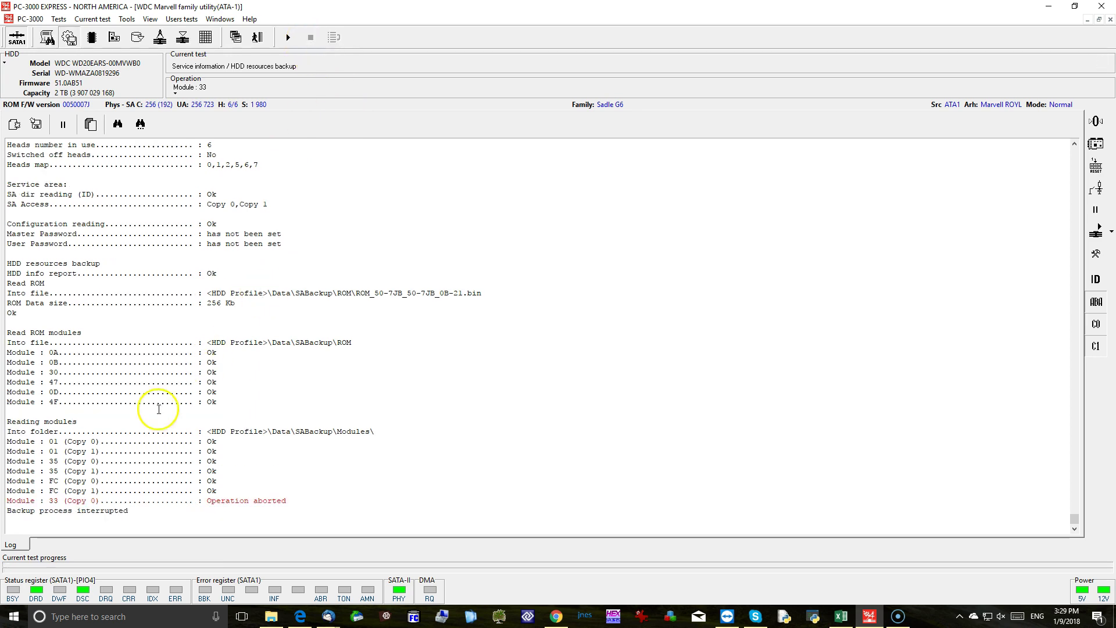
pyautogui.click(137, 37)
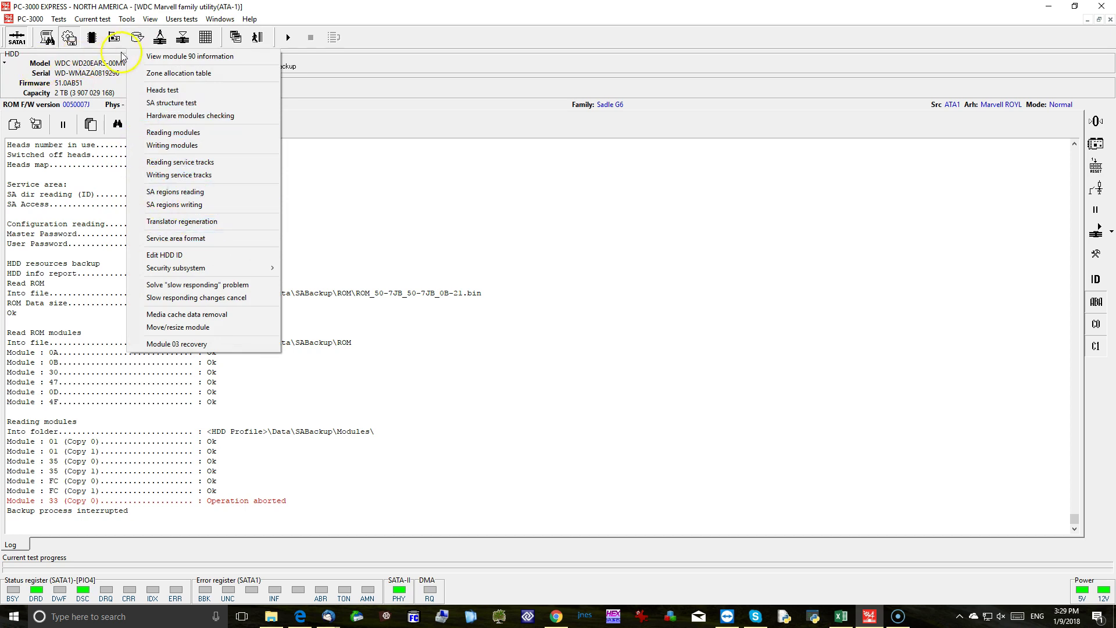
pyautogui.click(138, 39)
pyautogui.click(137, 38)
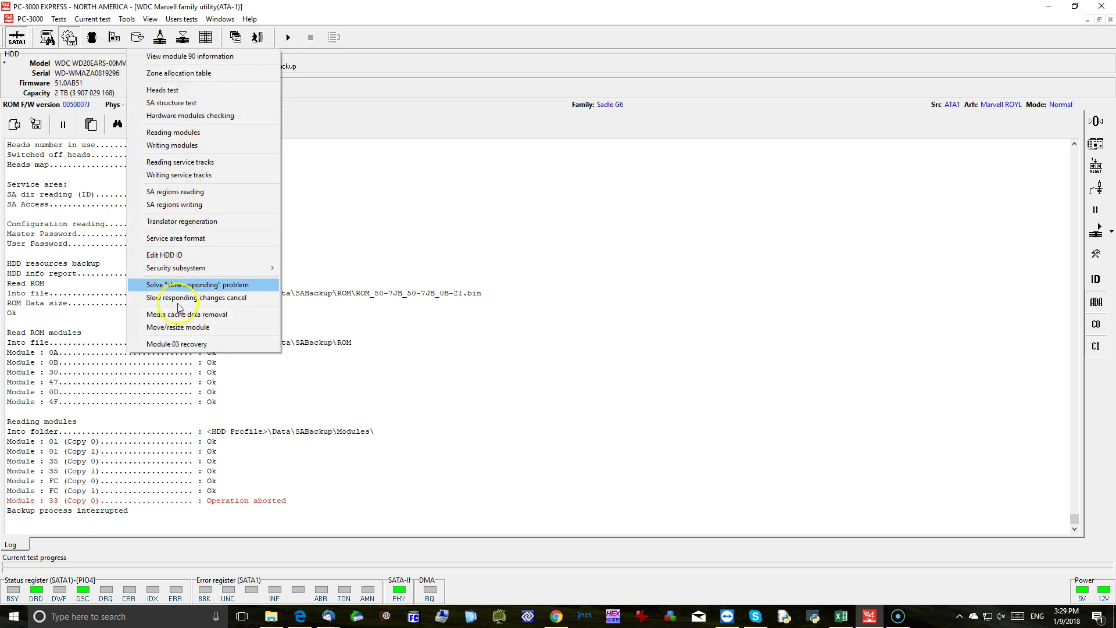
pyautogui.click(184, 134)
pyautogui.rightClick(562, 288)
pyautogui.click(610, 309)
pyautogui.click(433, 206)
pyautogui.click(420, 228)
pyautogui.scroll(-6, 433, 322)
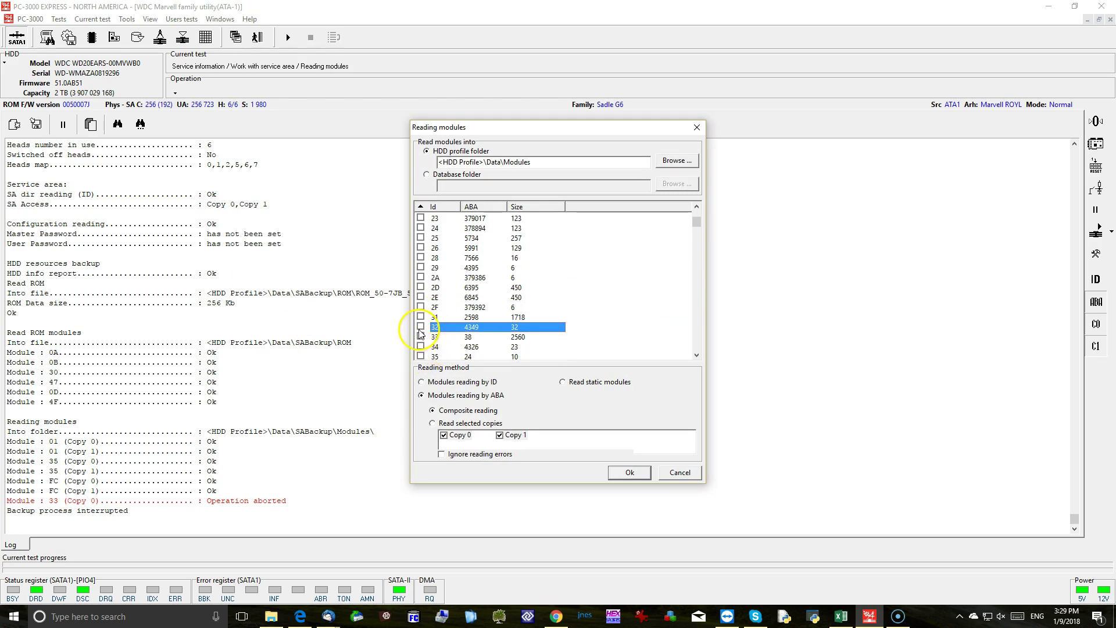
pyautogui.click(421, 327)
pyautogui.click(617, 473)
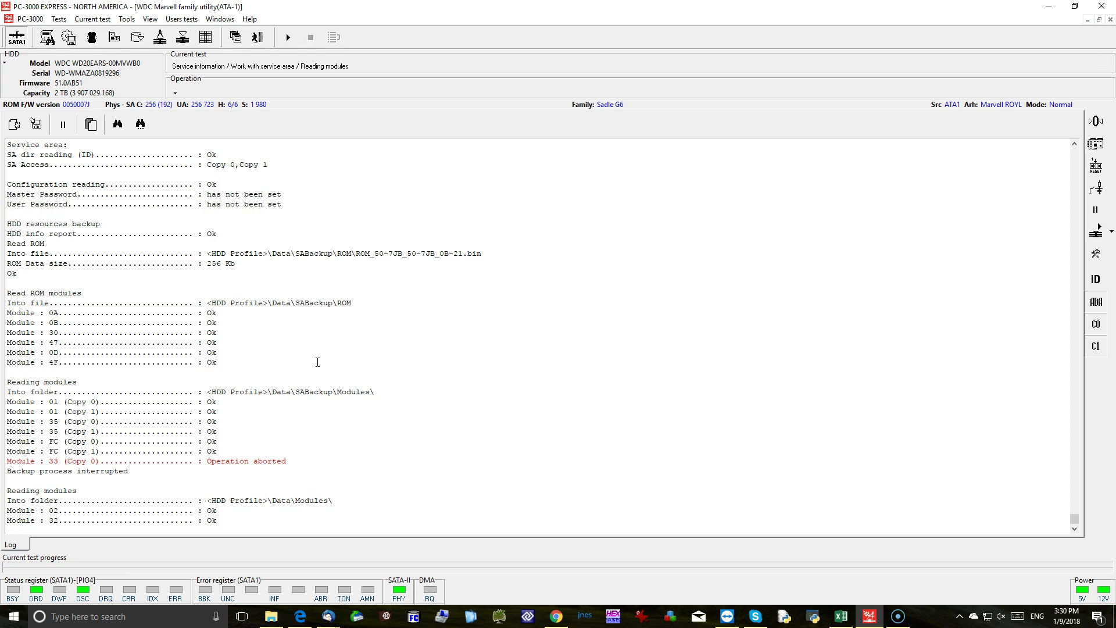
# Run the slow-responding fix on Copy 0 only, leaving service-area Copy 1 untouched.
pyautogui.click(138, 38)
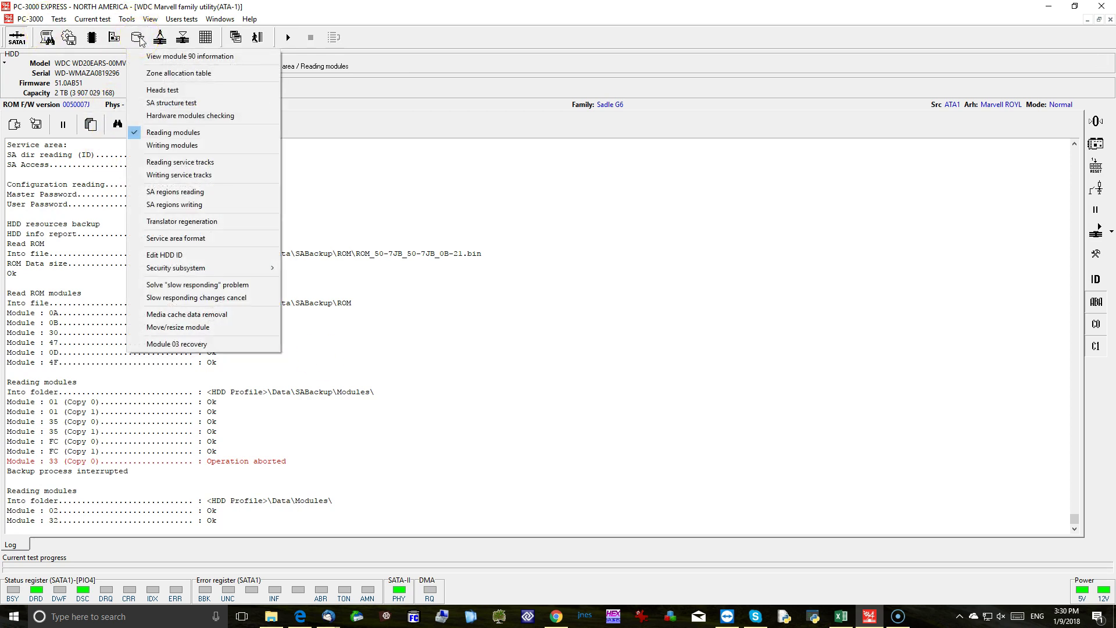
pyautogui.click(200, 287)
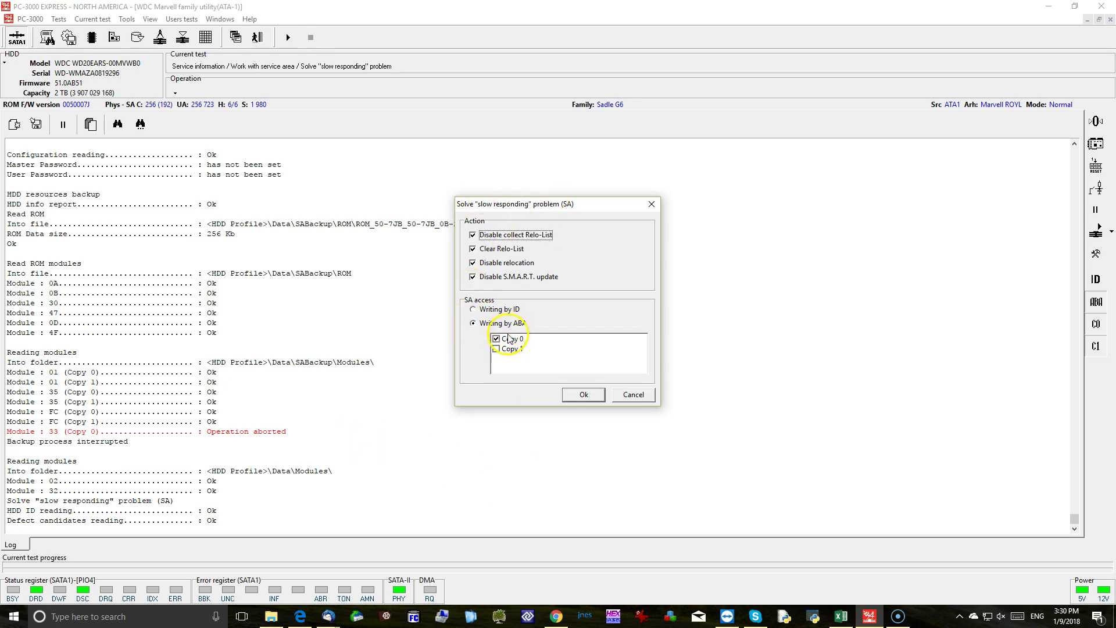
pyautogui.click(496, 349)
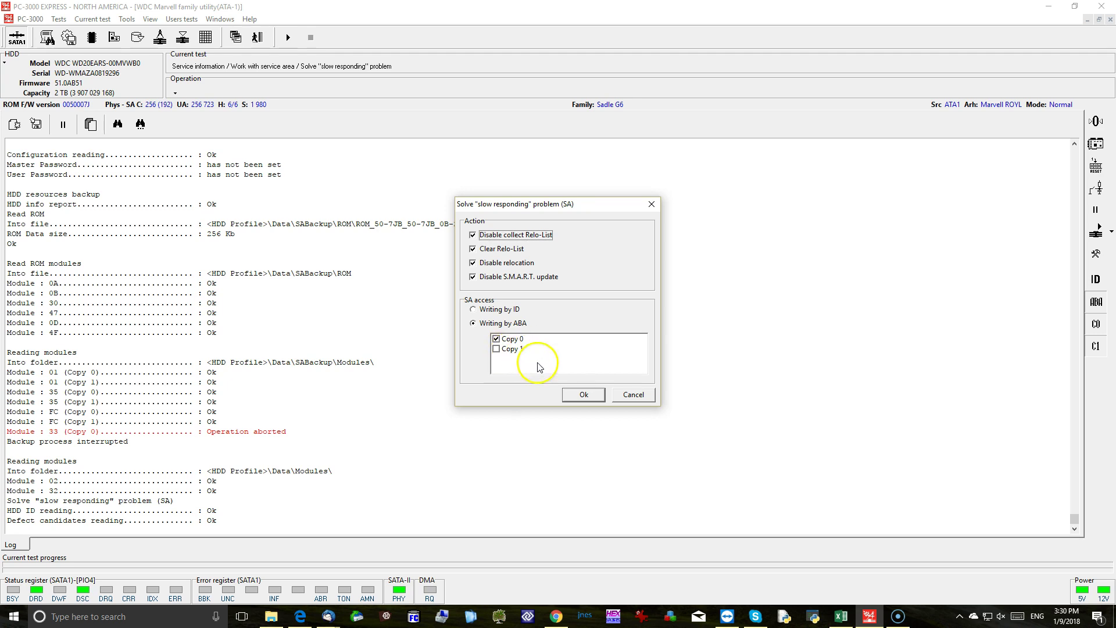
pyautogui.click(584, 395)
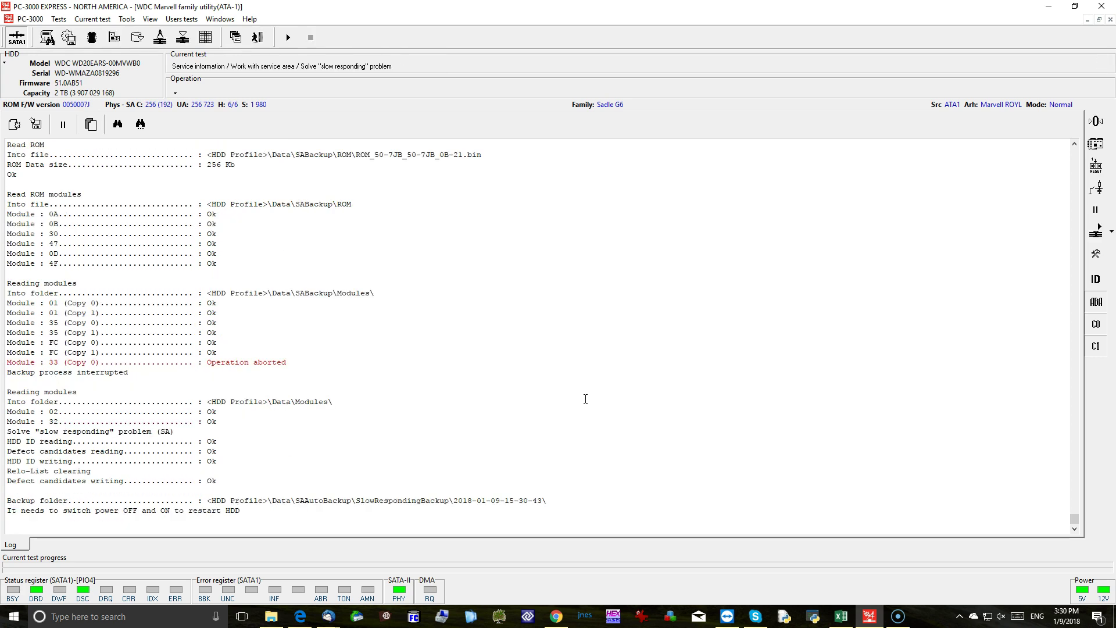
# Highlight the power-cycle reminder in the log and power-cycle the drive off and on.
pyautogui.click(427, 466)
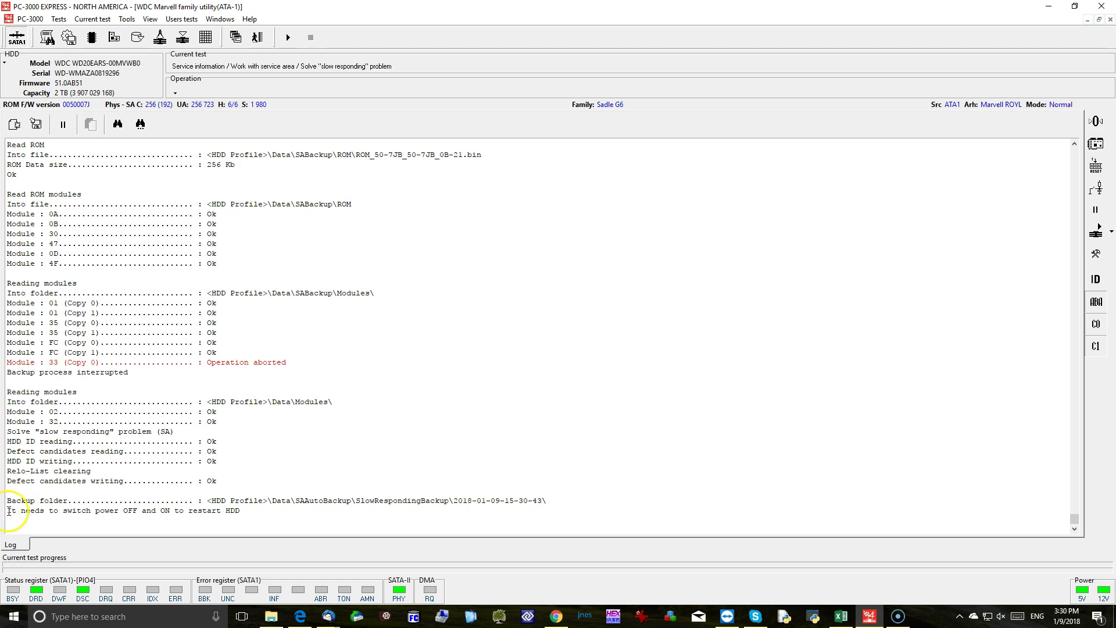
pyautogui.moveTo(7, 510); pyautogui.dragTo(257, 511)
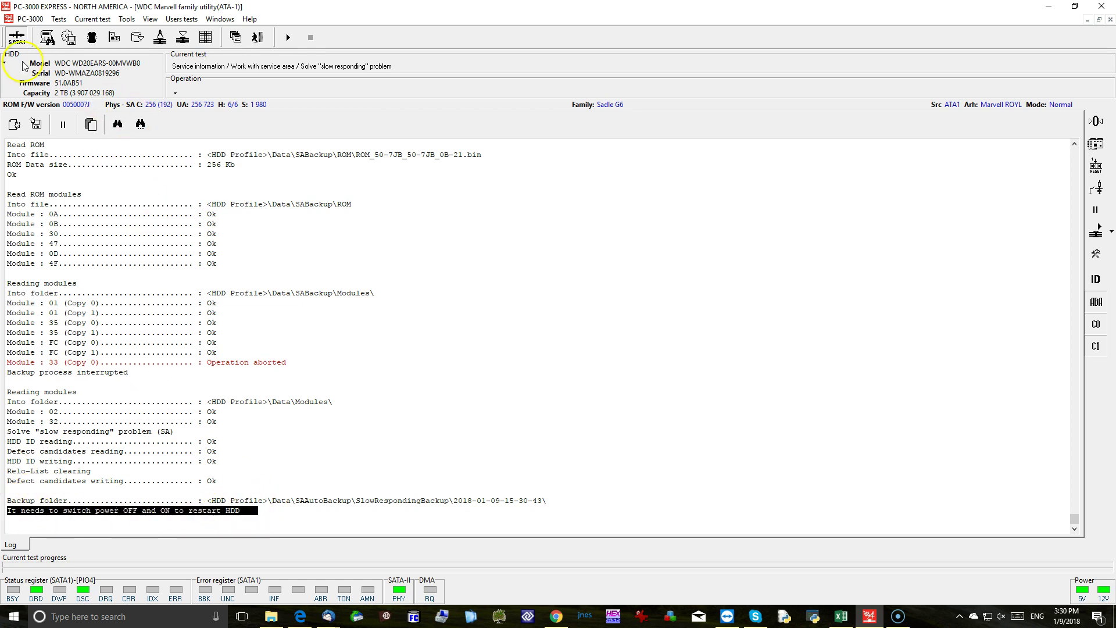
pyautogui.click(17, 42)
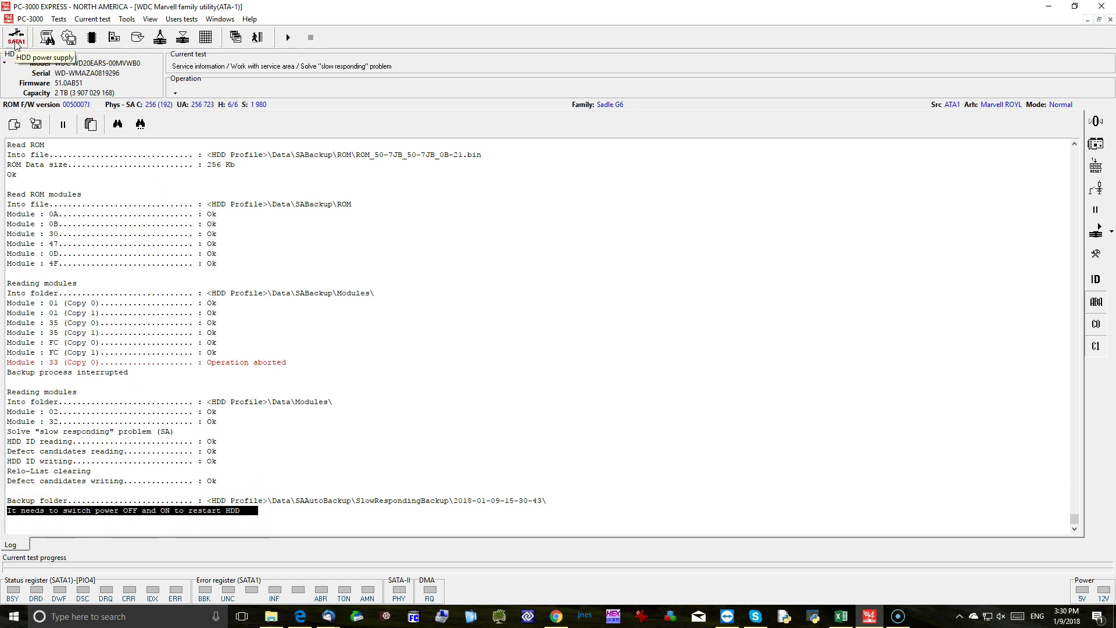
pyautogui.click(17, 44)
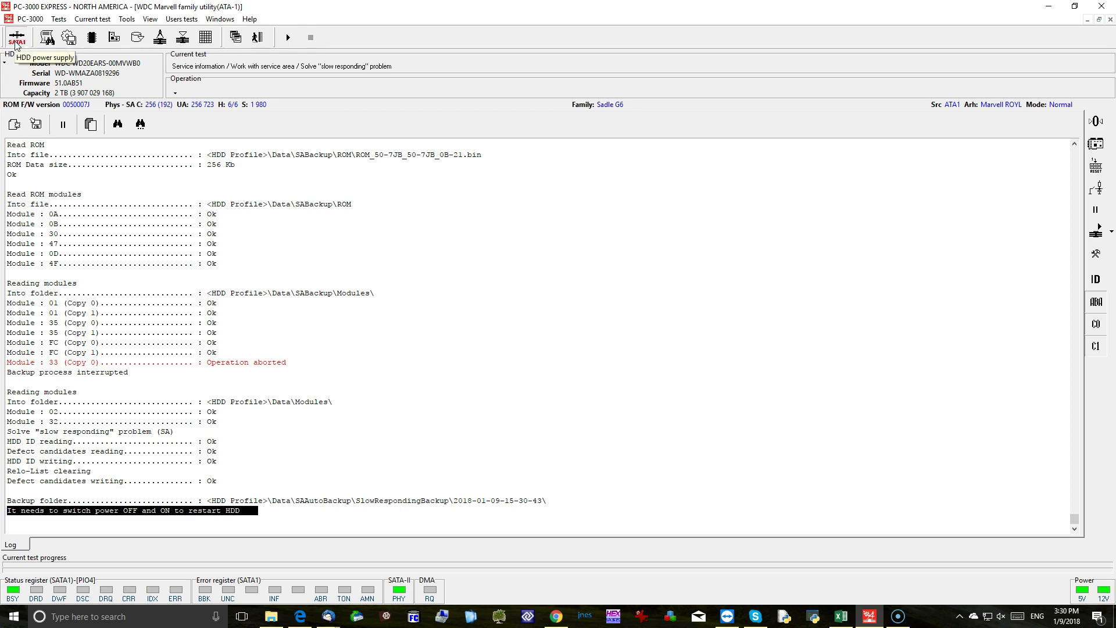
pyautogui.click(166, 318)
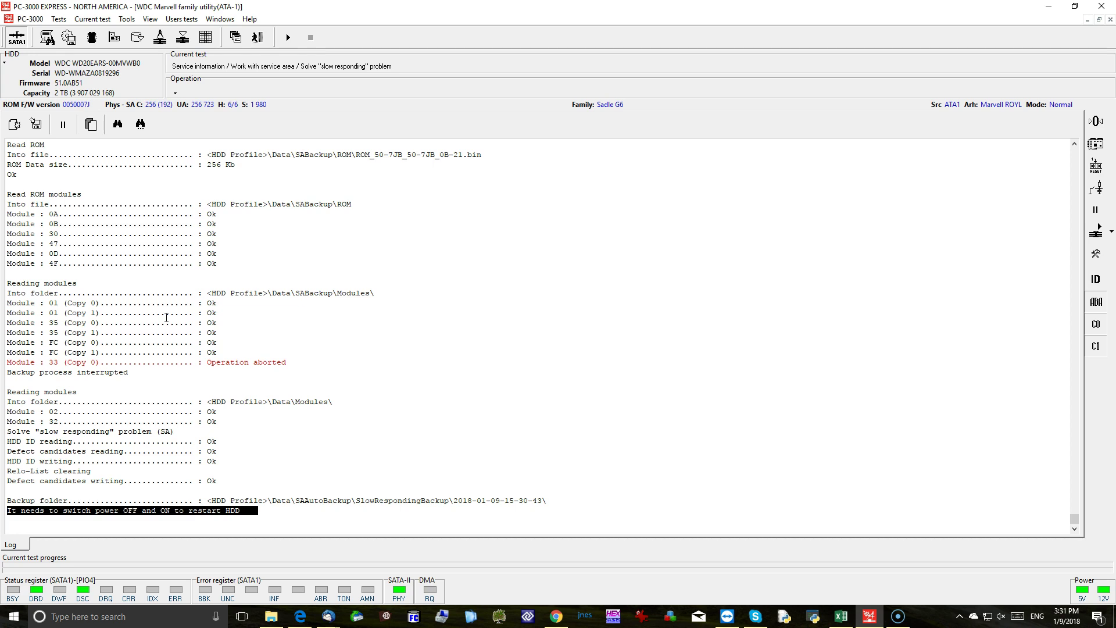
# Run a new resources backup overwriting all earlier files, stopping it during the service tracks.
pyautogui.click(75, 40)
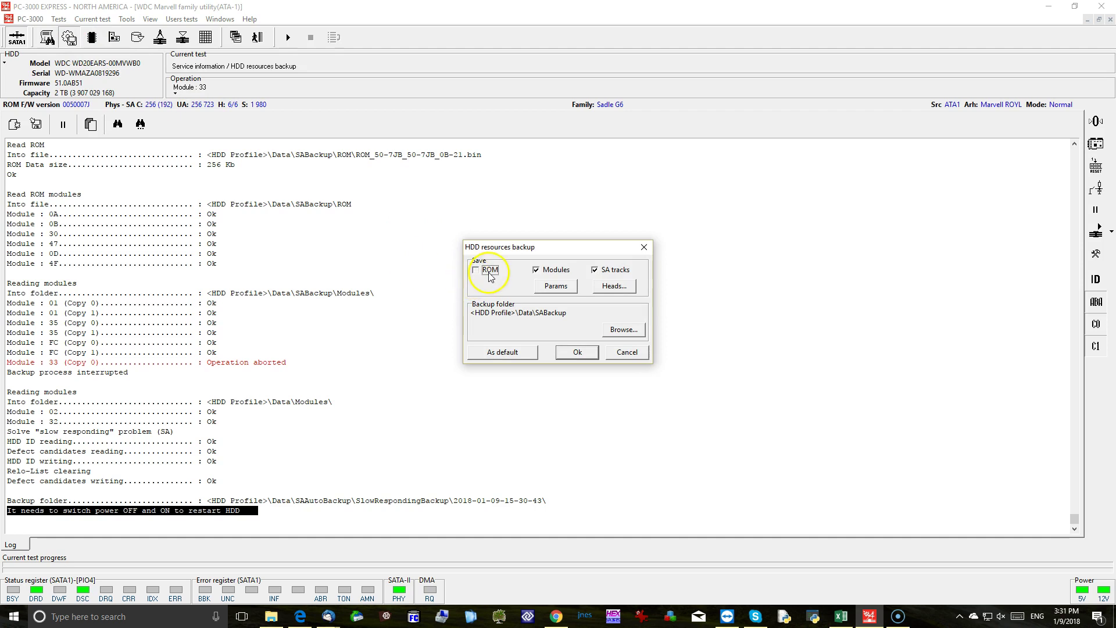
pyautogui.click(578, 352)
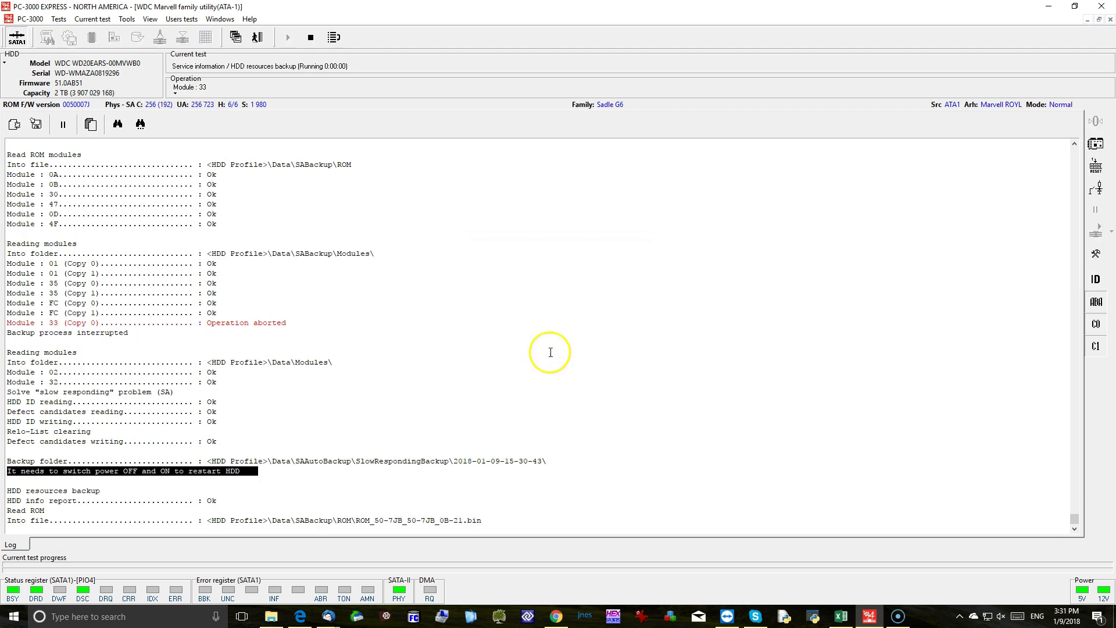
pyautogui.click(468, 293)
pyautogui.click(473, 346)
pyautogui.click(591, 363)
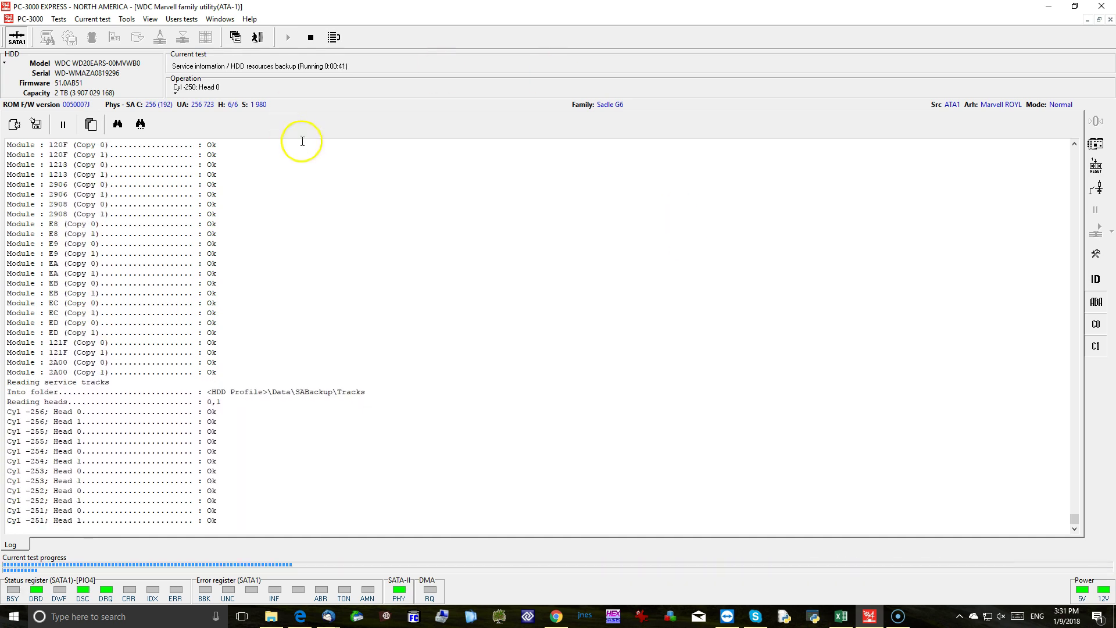
pyautogui.click(311, 37)
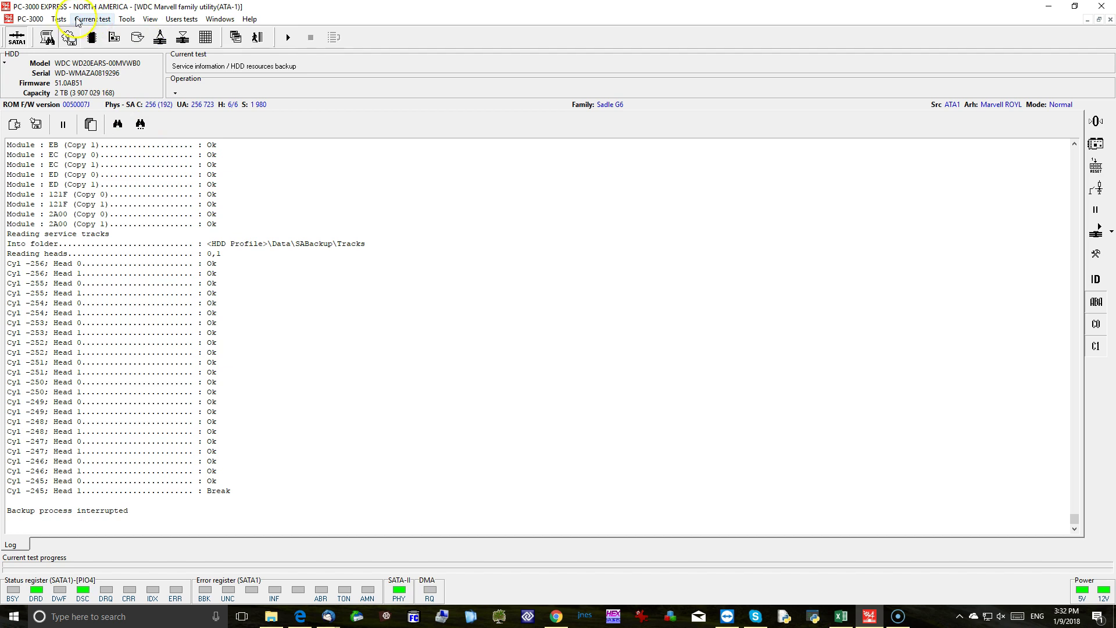
# Open the sector editor on LBA 0, accepting the editing warning.
pyautogui.click(127, 19)
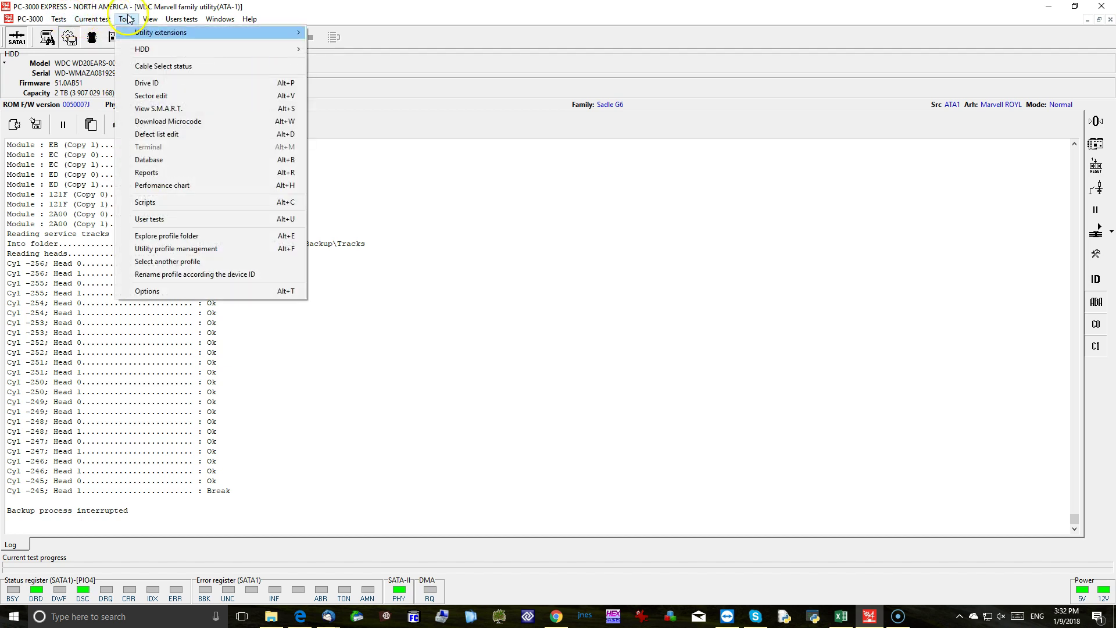
pyautogui.click(146, 96)
pyautogui.click(459, 332)
pyautogui.click(547, 321)
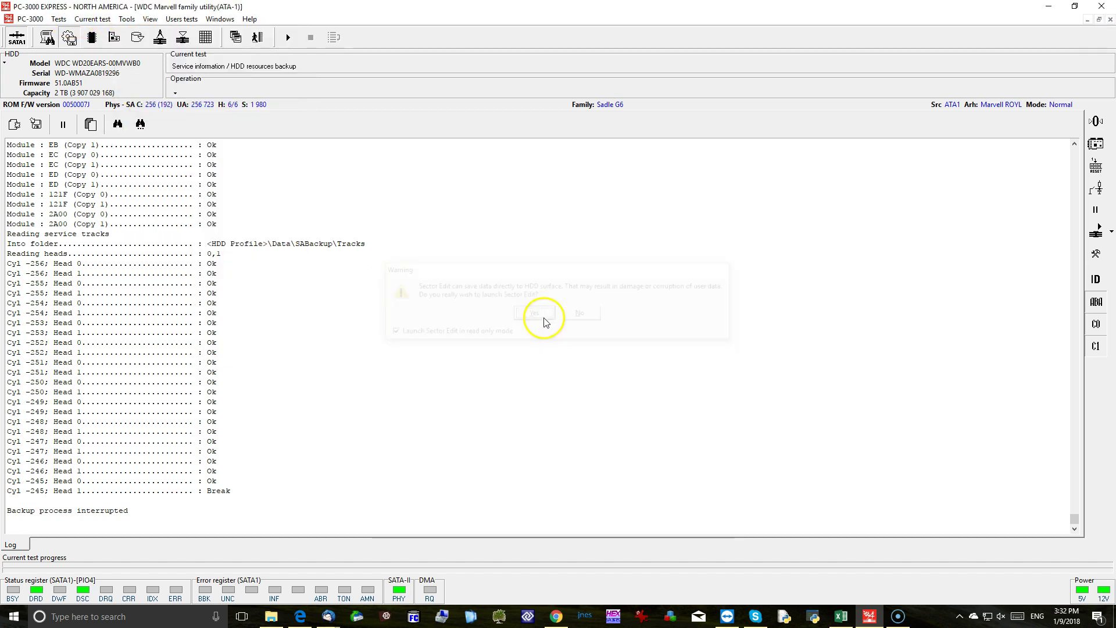
pyautogui.click(569, 319)
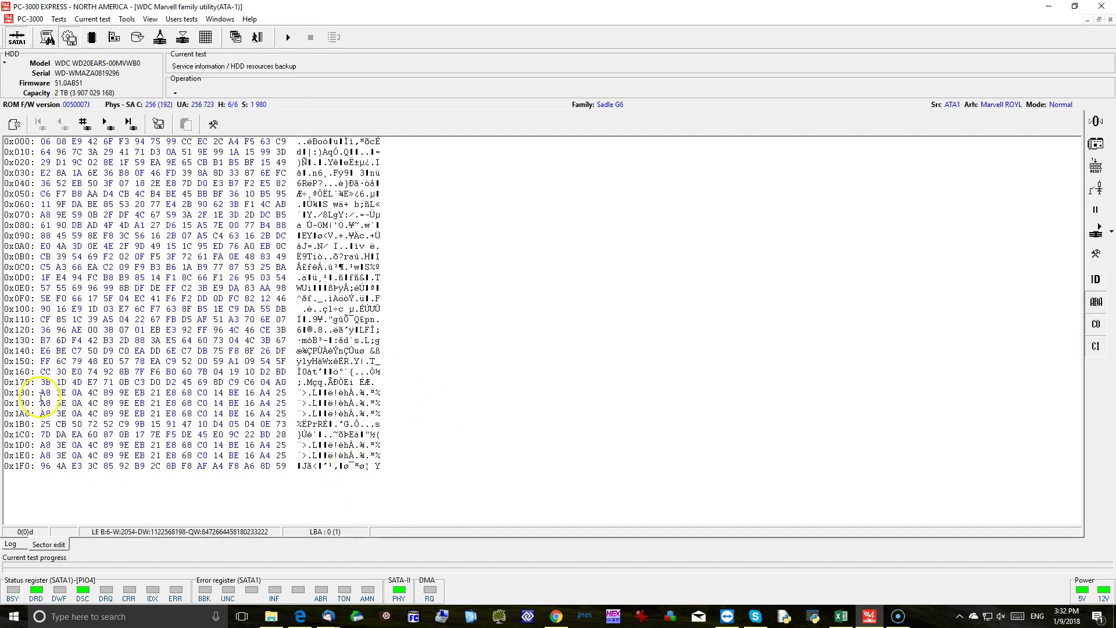
# Highlight the repeating encrypted rows 0x180–0x1A0, 0x1D0–0x1E0 and the sector's last two bytes.
pyautogui.moveTo(46, 393); pyautogui.dragTo(379, 414)
pyautogui.click(293, 410)
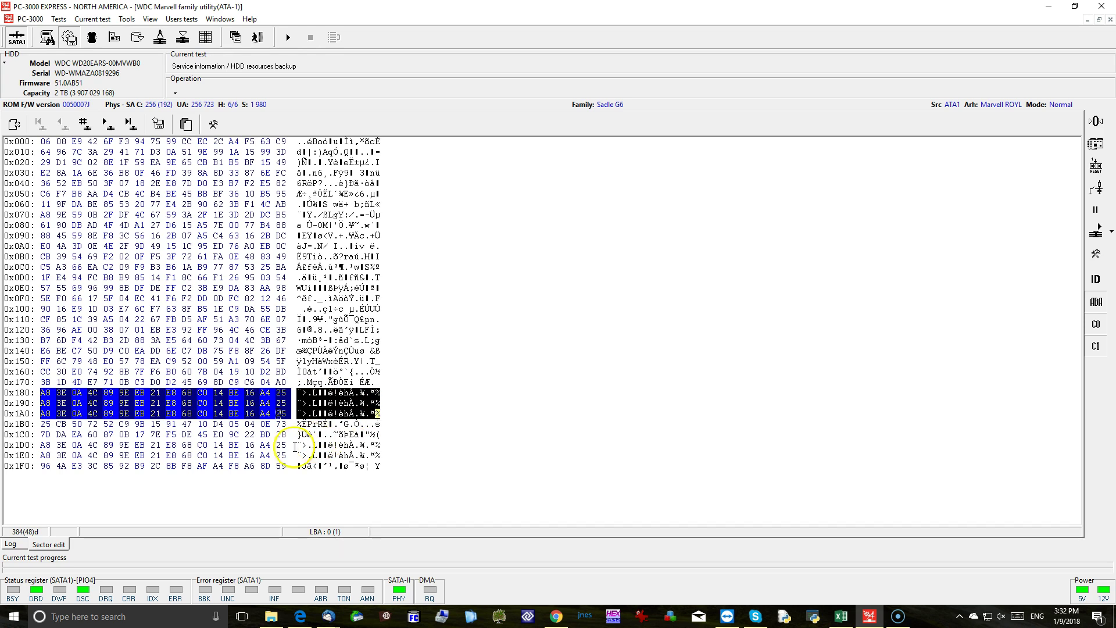
pyautogui.moveTo(299, 444); pyautogui.dragTo(381, 456)
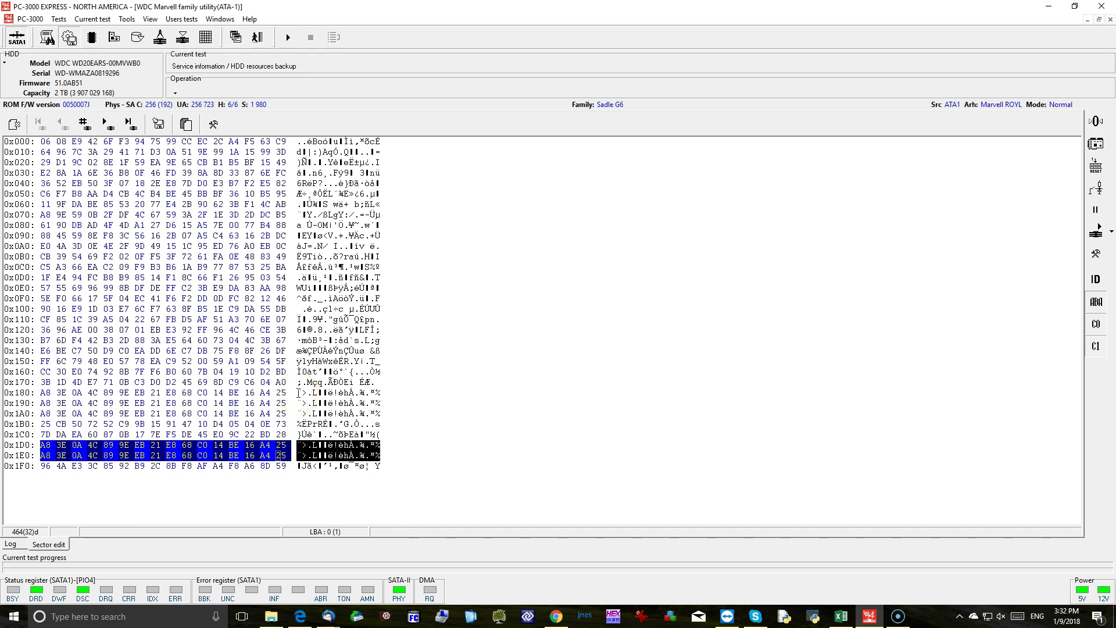
pyautogui.moveTo(298, 393); pyautogui.dragTo(378, 414)
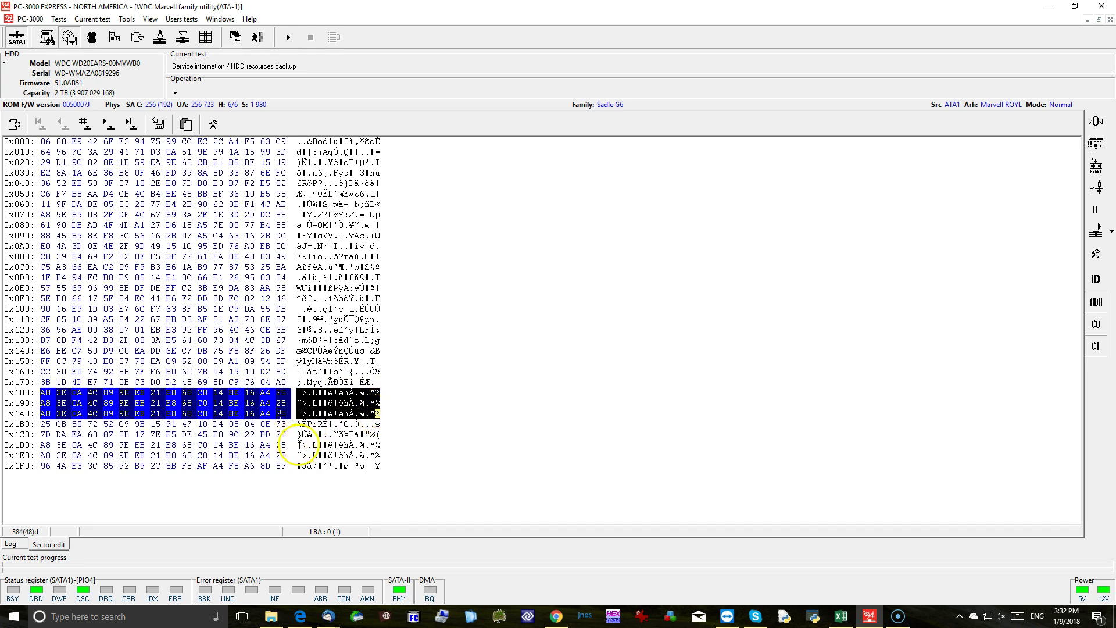
pyautogui.moveTo(298, 445); pyautogui.dragTo(378, 456)
pyautogui.moveTo(298, 393); pyautogui.dragTo(380, 414)
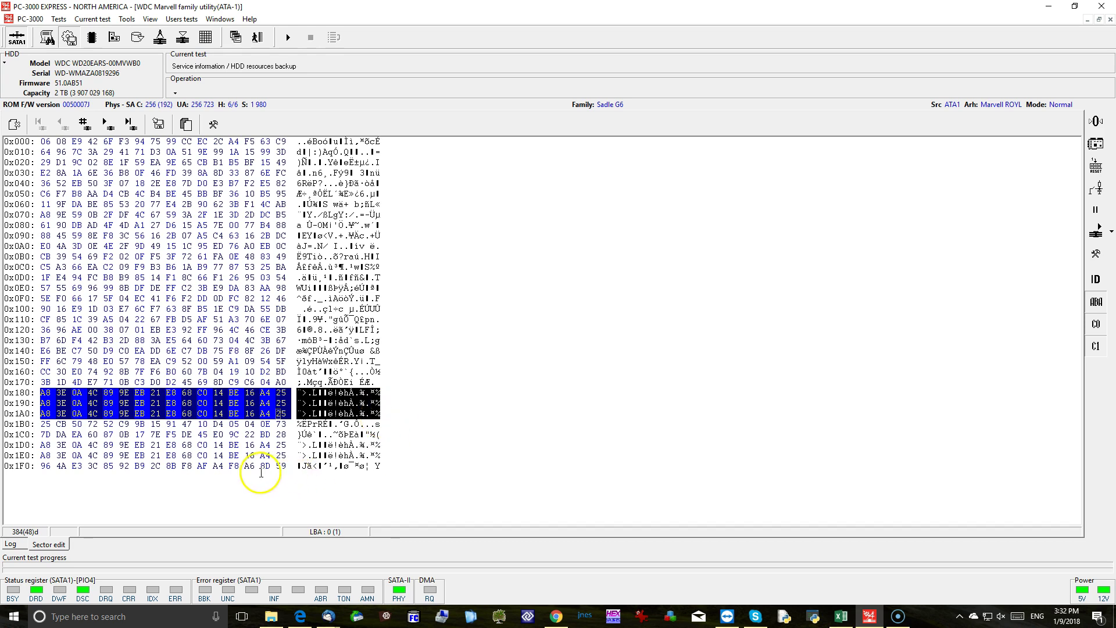
pyautogui.moveTo(263, 465); pyautogui.dragTo(285, 466)
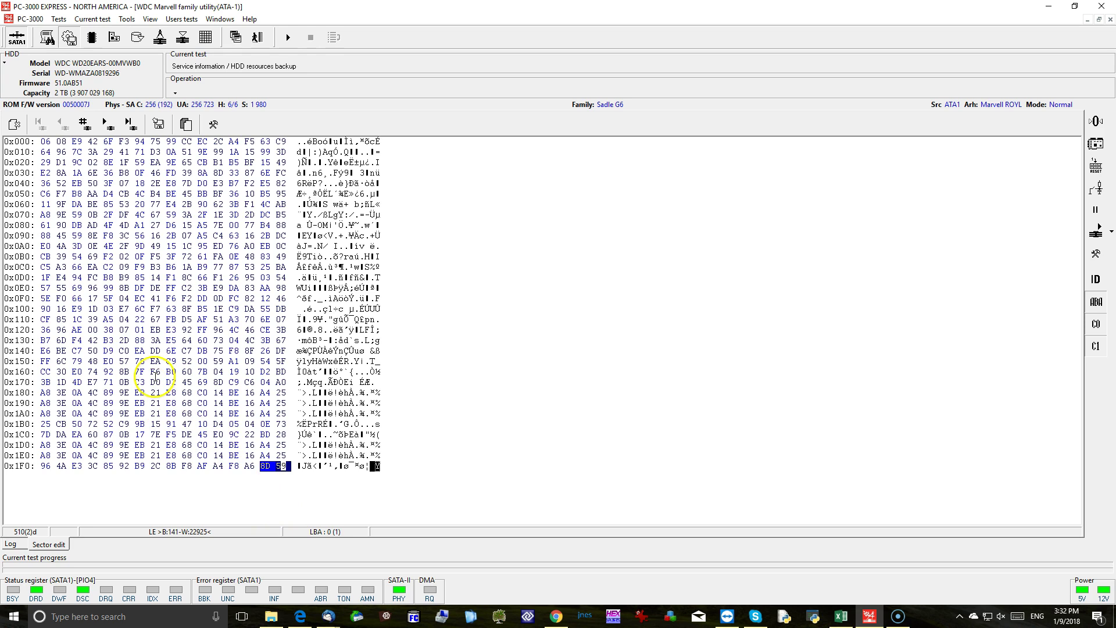
pyautogui.click(139, 267)
# Enable Decrypt data with the autodetected INIC1607E key and reread sector 0.
pyautogui.click(211, 126)
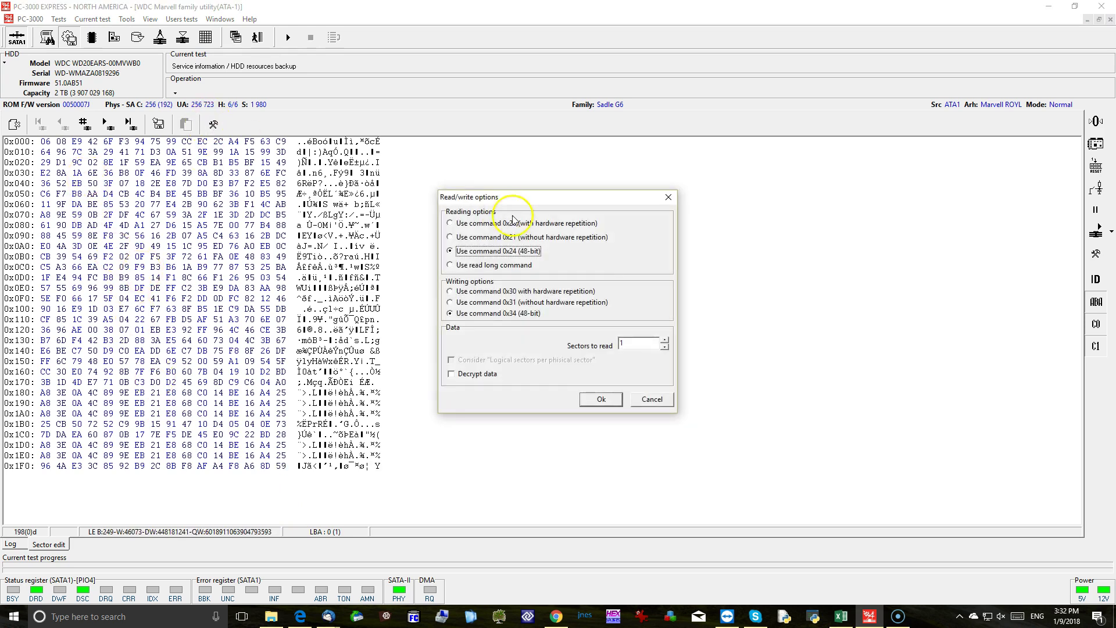
pyautogui.click(452, 375)
pyautogui.click(366, 391)
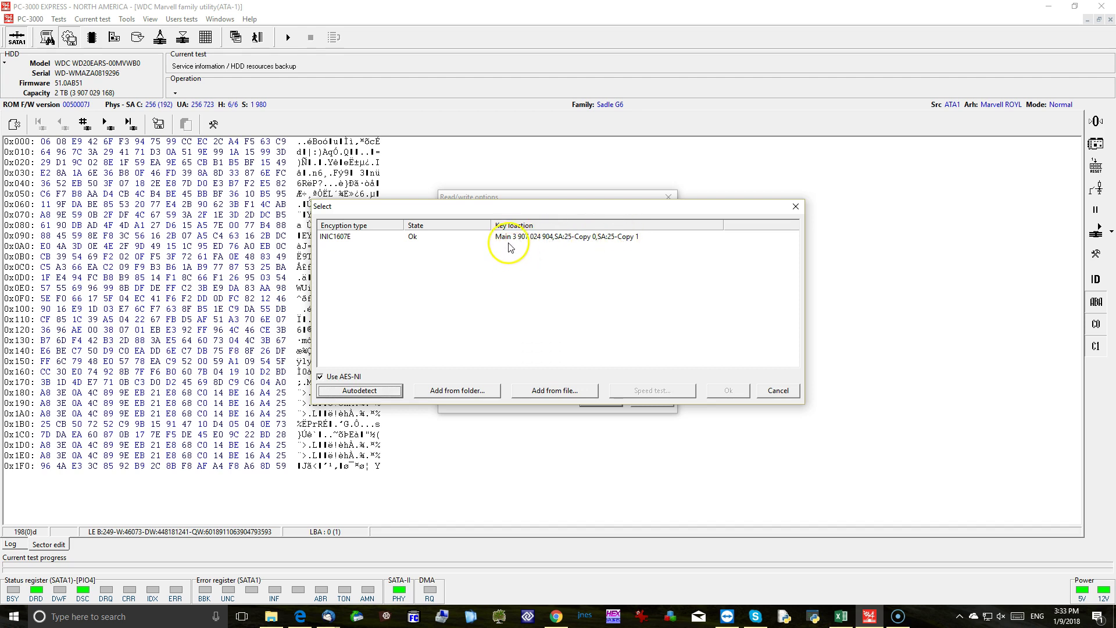
pyautogui.click(334, 238)
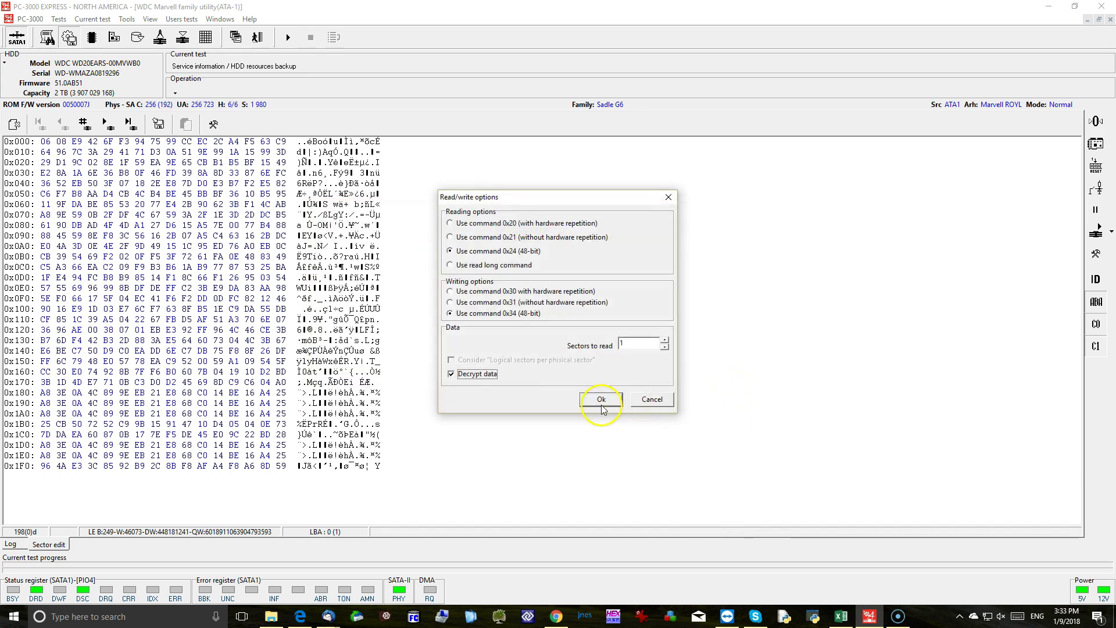
pyautogui.click(602, 399)
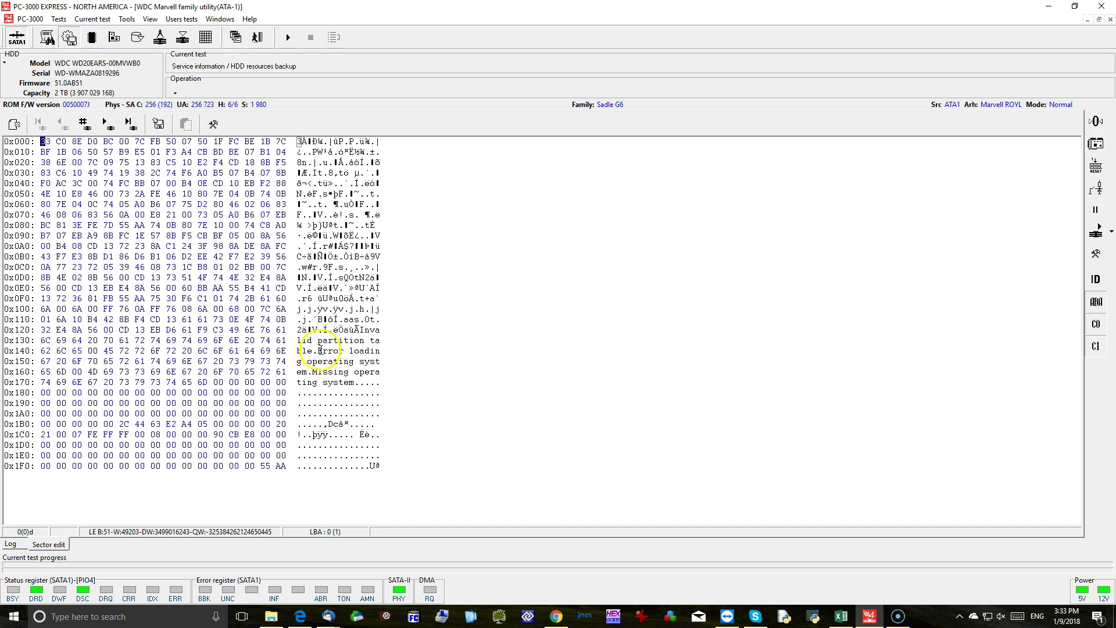
# Check the decrypted boot record's error text and 55 AA signature, inspect LBA 1, return to LBA 0.
pyautogui.moveTo(318, 350); pyautogui.dragTo(353, 383)
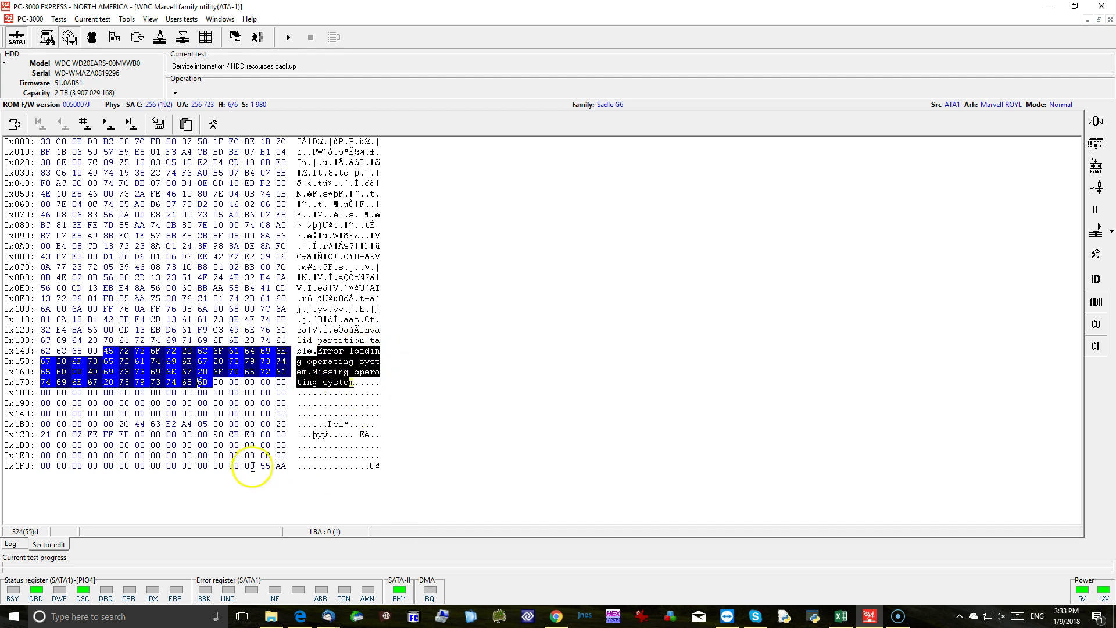
pyautogui.moveTo(262, 466); pyautogui.dragTo(286, 466)
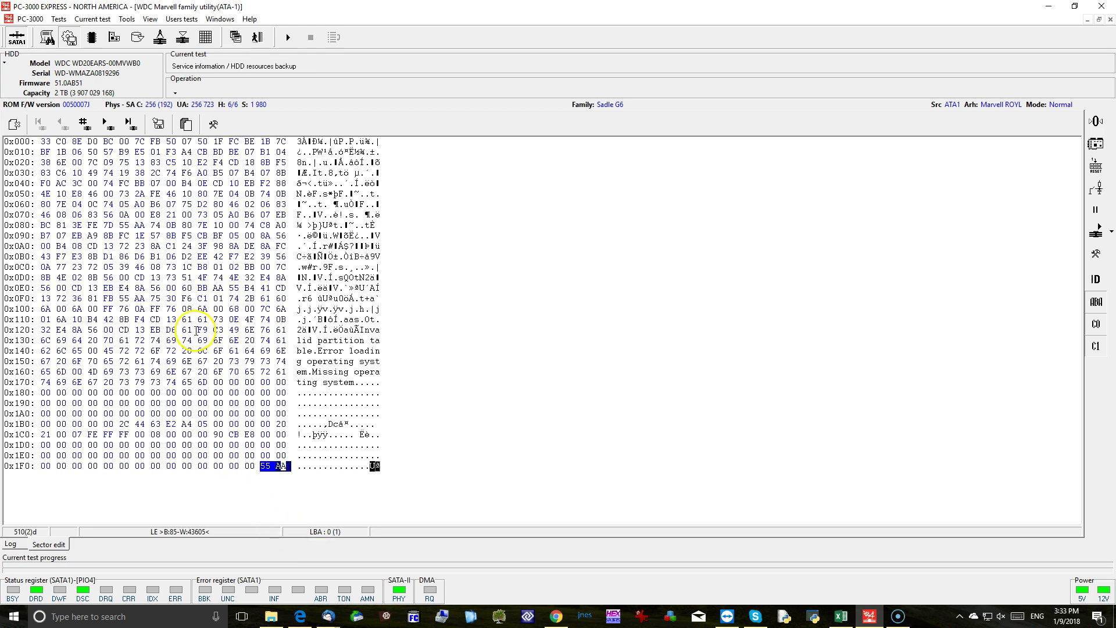
pyautogui.click(105, 129)
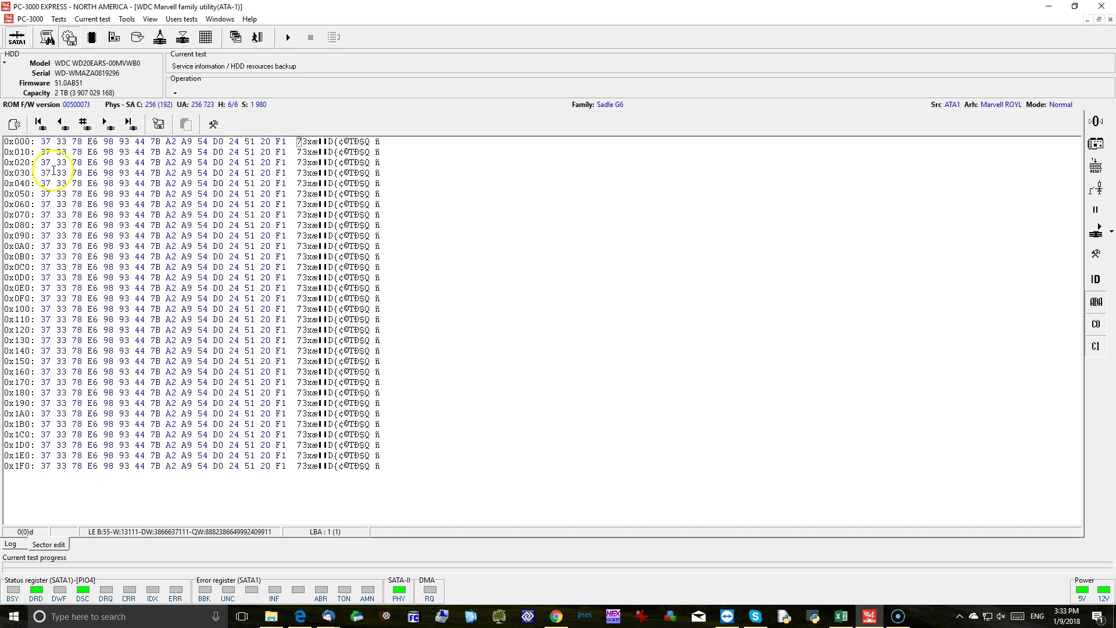
pyautogui.moveTo(46, 172); pyautogui.dragTo(286, 370)
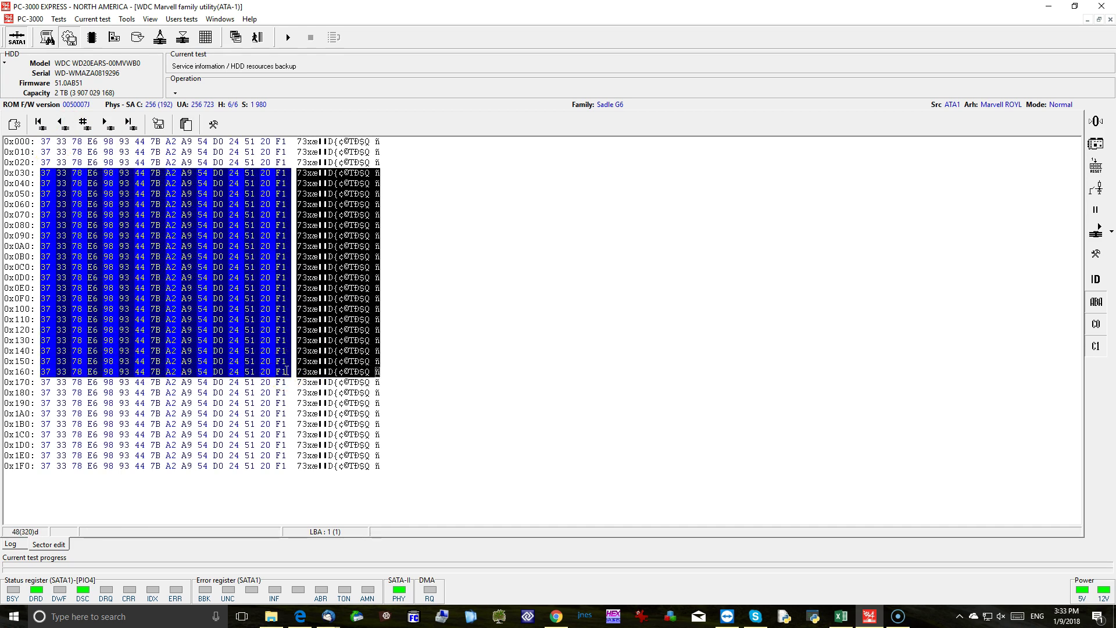
pyautogui.click(234, 414)
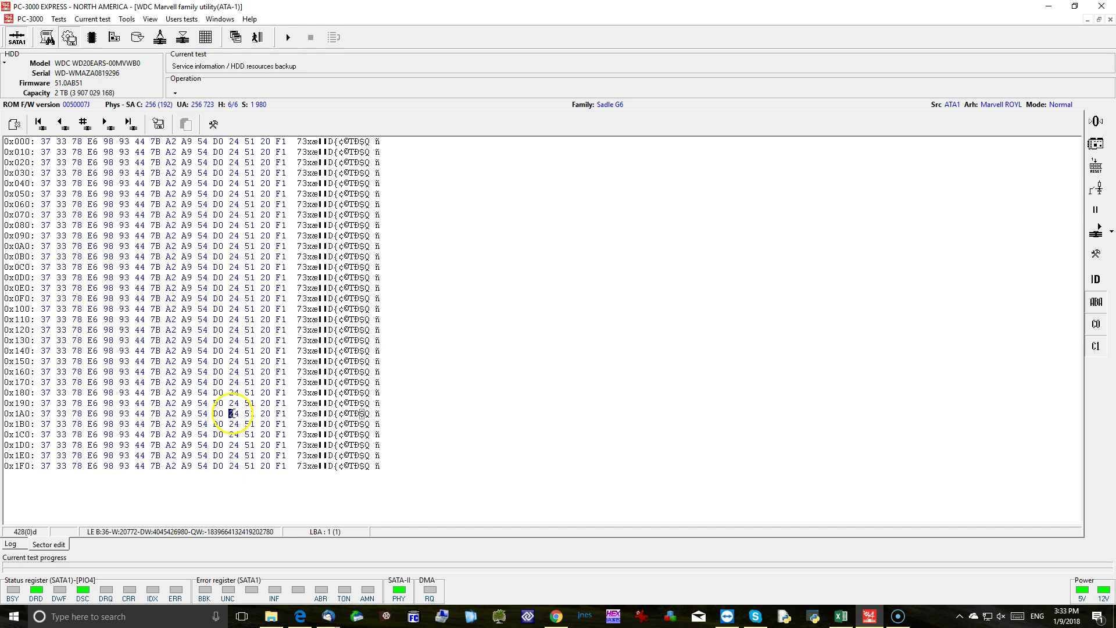
pyautogui.click(36, 123)
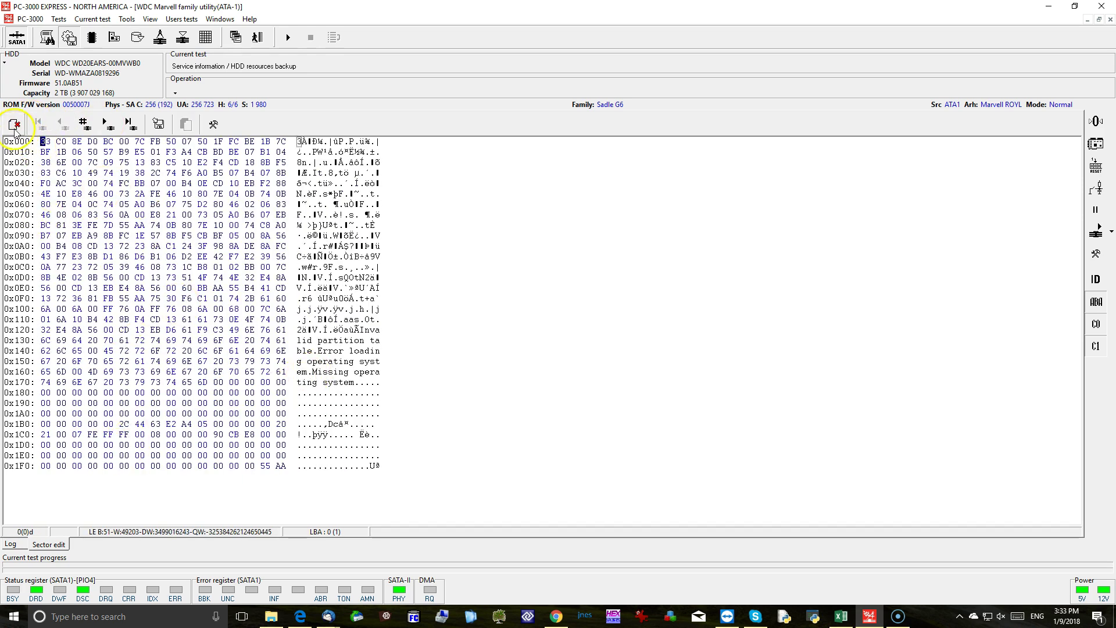
# Switch to the utility selection window and begin a new Data Extractor task.
pyautogui.click(220, 18)
pyautogui.click(238, 87)
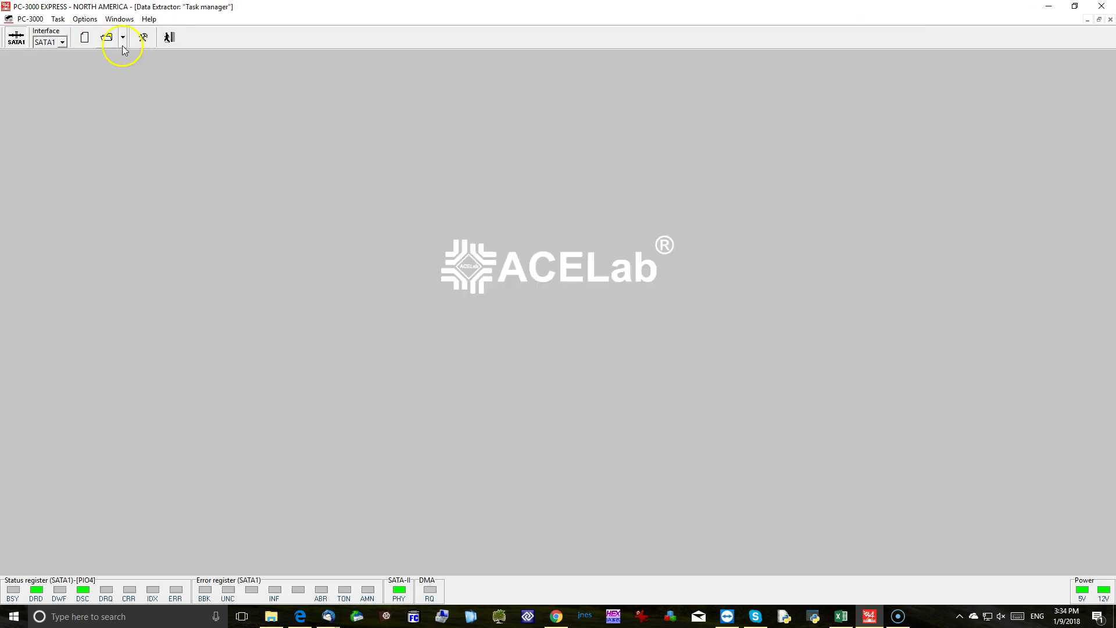
pyautogui.click(84, 37)
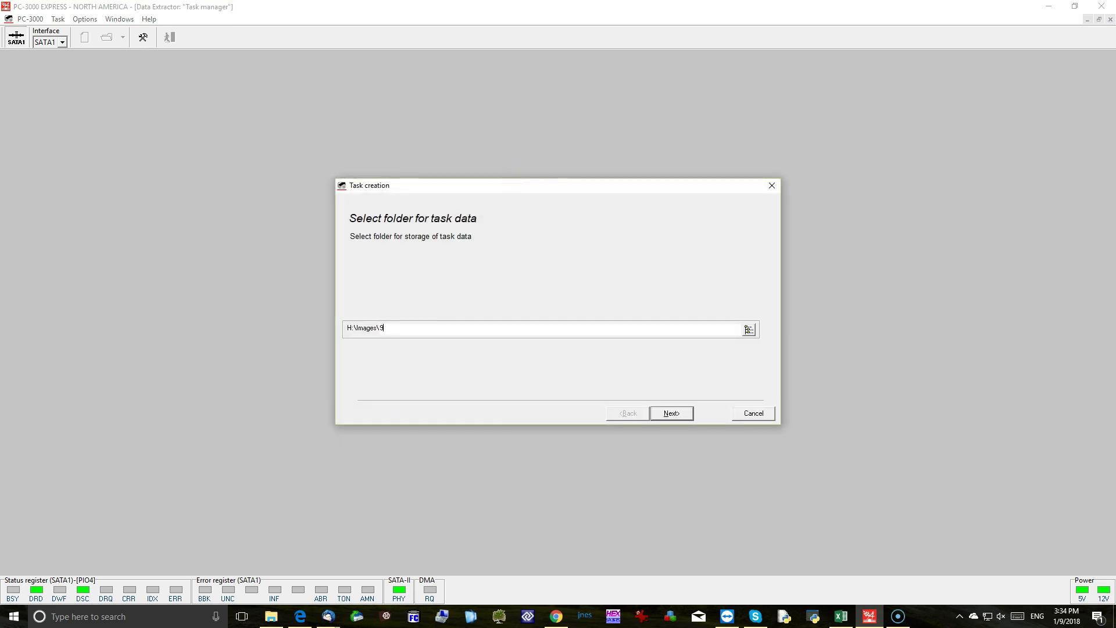
# Create the task in H:\IMAGES\9961 copying PC3000 SATA1 to DE-Storage with default initialization.
pyautogui.press('Return')
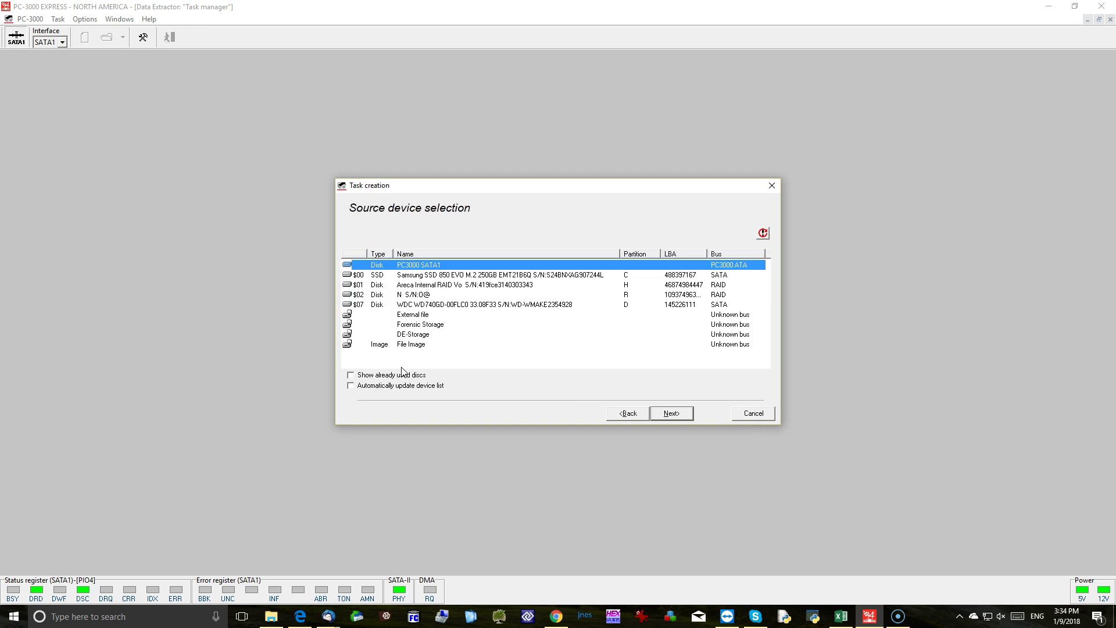
pyautogui.click(660, 417)
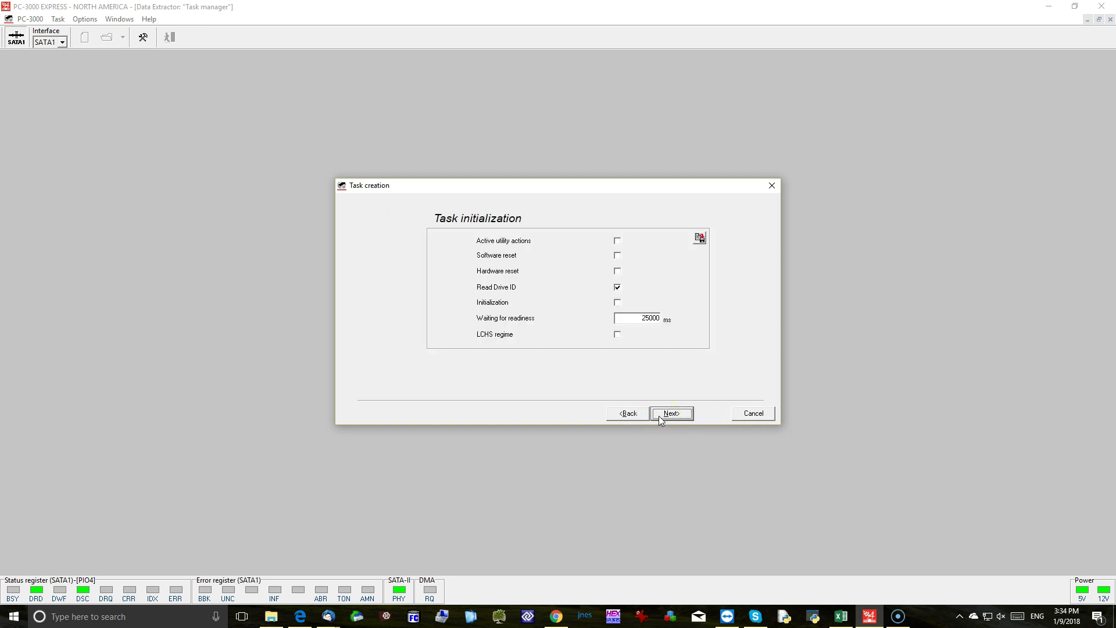
pyautogui.click(659, 416)
pyautogui.click(658, 416)
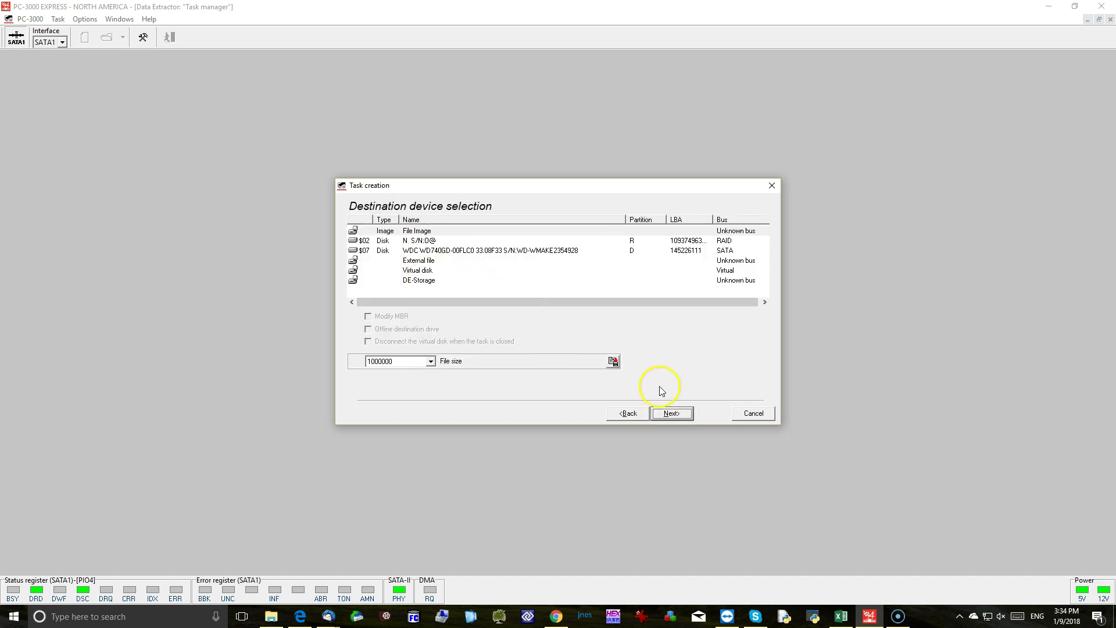
pyautogui.click(425, 280)
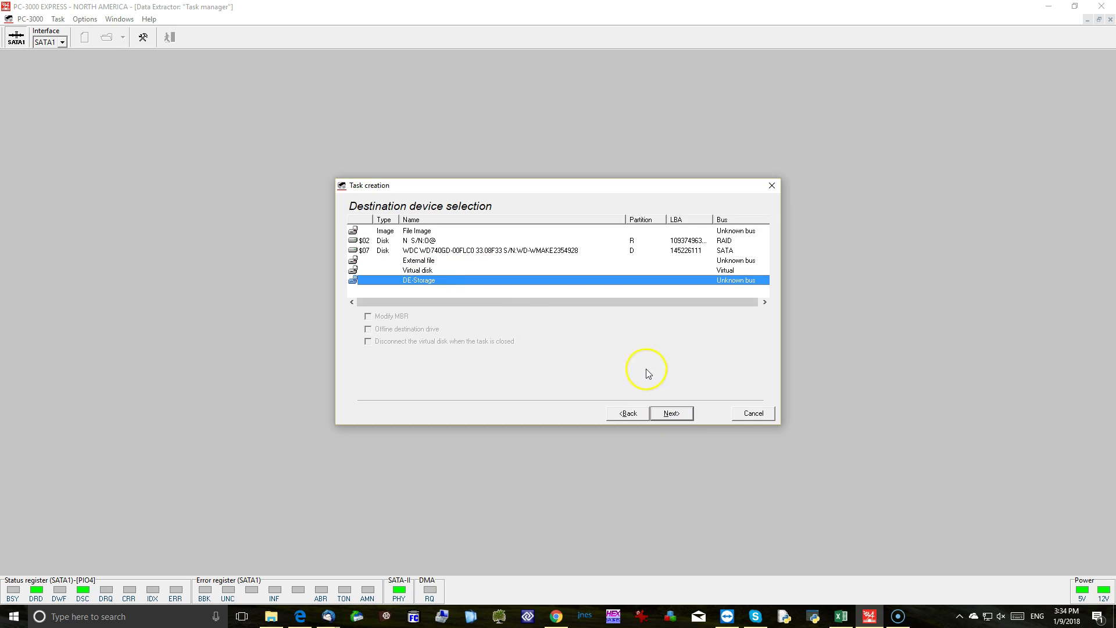
pyautogui.click(671, 413)
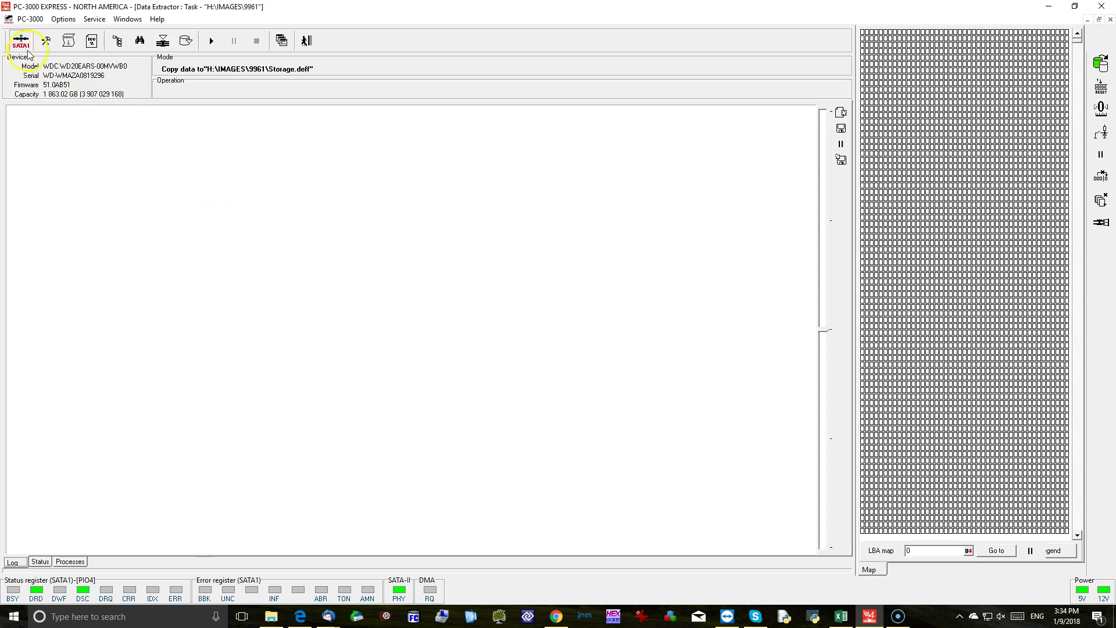
# Enable decryption on the read command using the INIC1607E key.
pyautogui.click(45, 42)
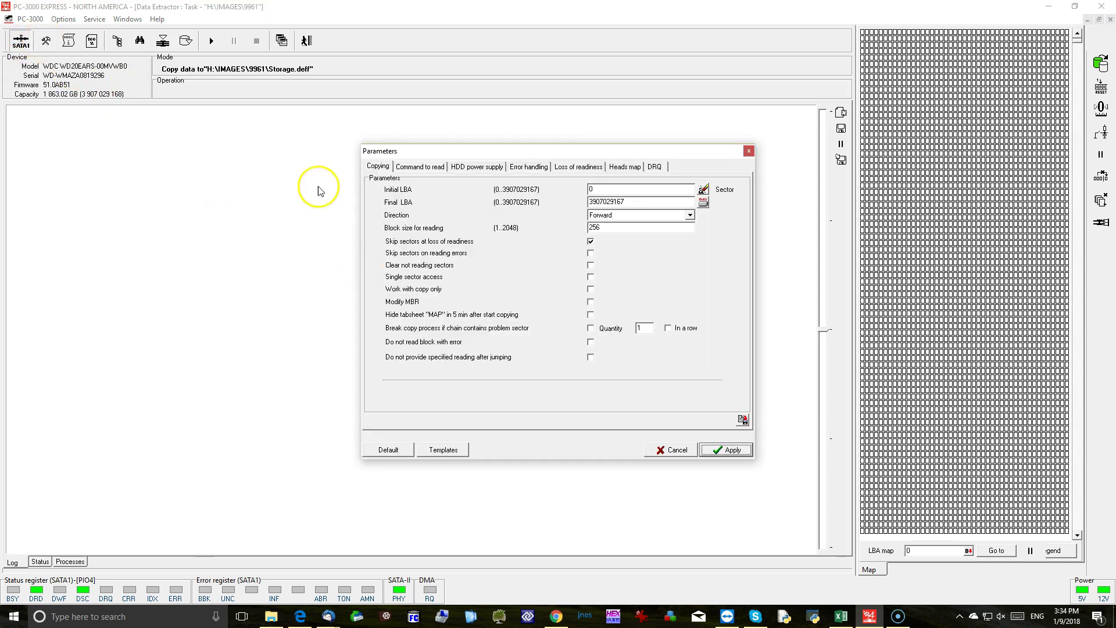
pyautogui.moveTo(429, 147); pyautogui.dragTo(343, 151)
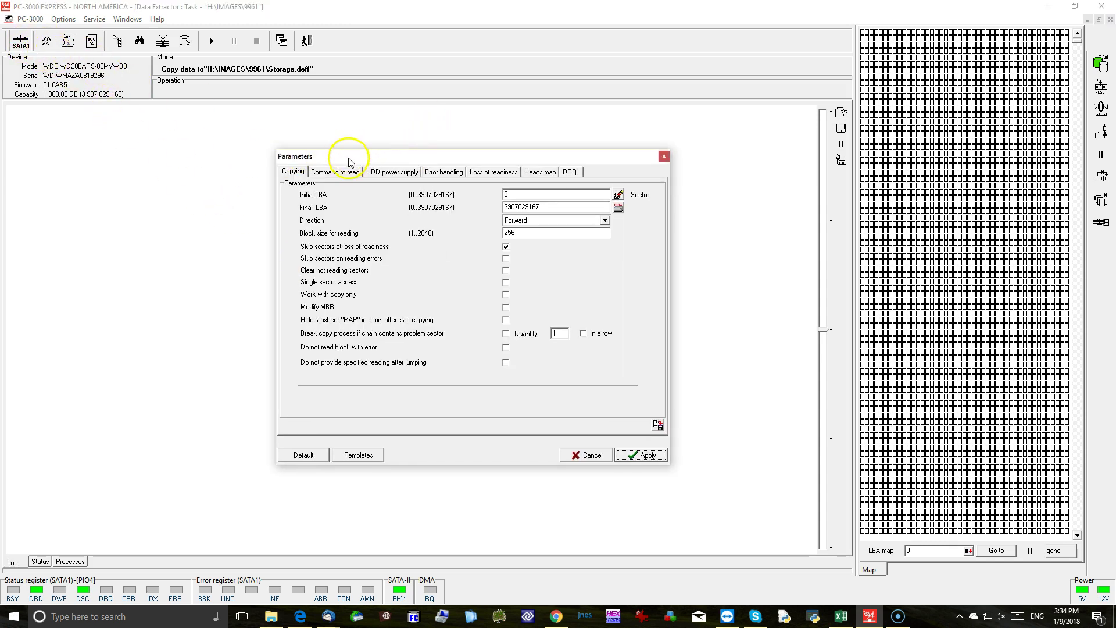
pyautogui.click(322, 172)
pyautogui.click(299, 356)
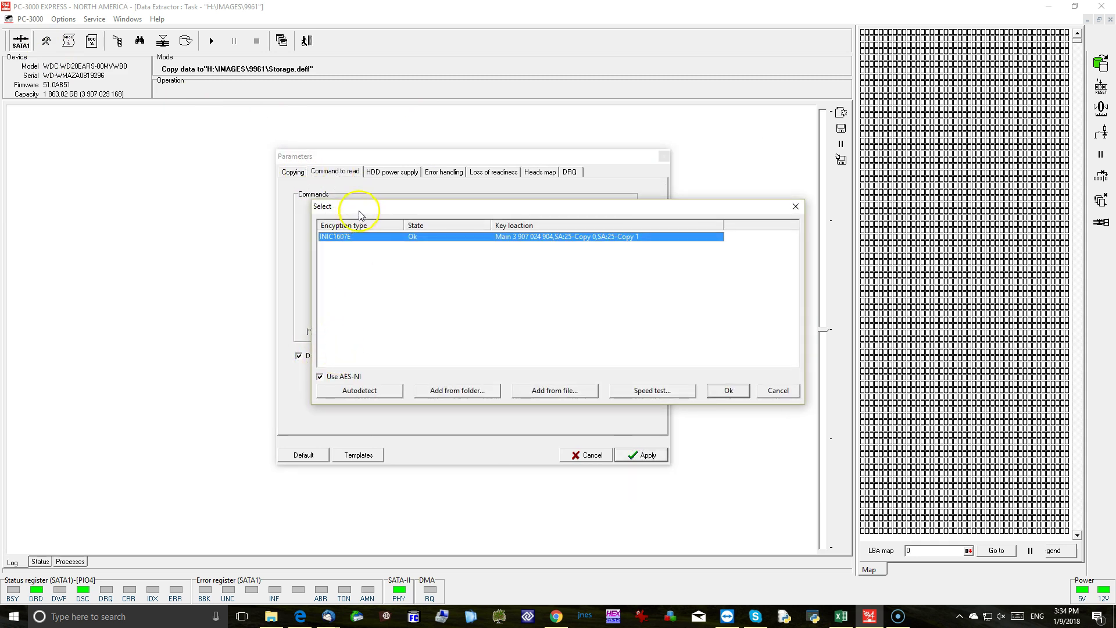
pyautogui.moveTo(347, 208); pyautogui.dragTo(359, 216)
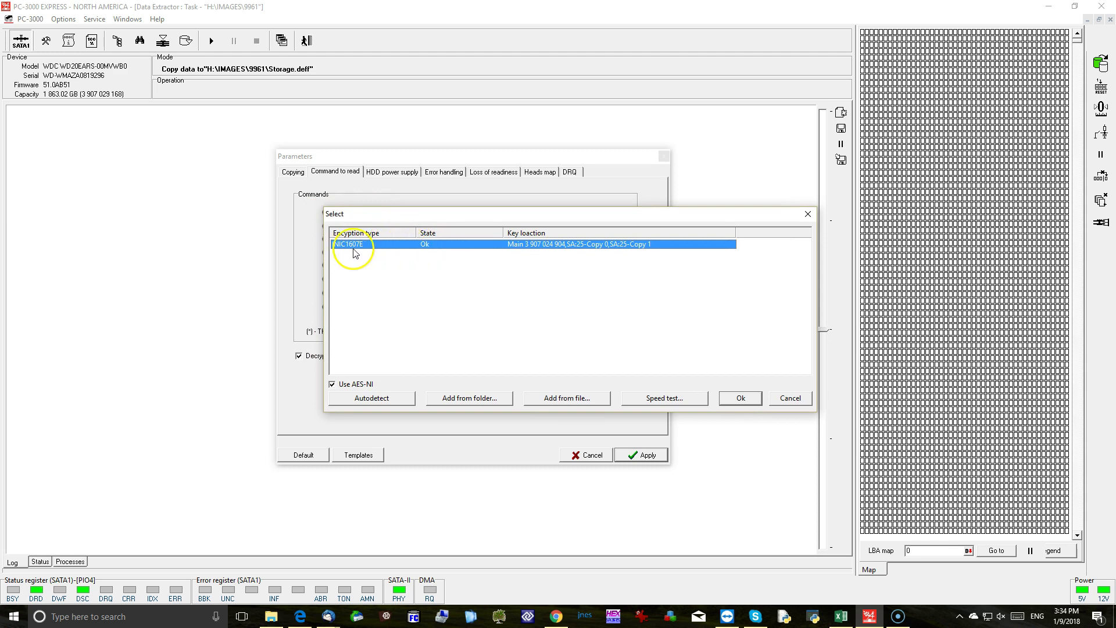
pyautogui.click(723, 401)
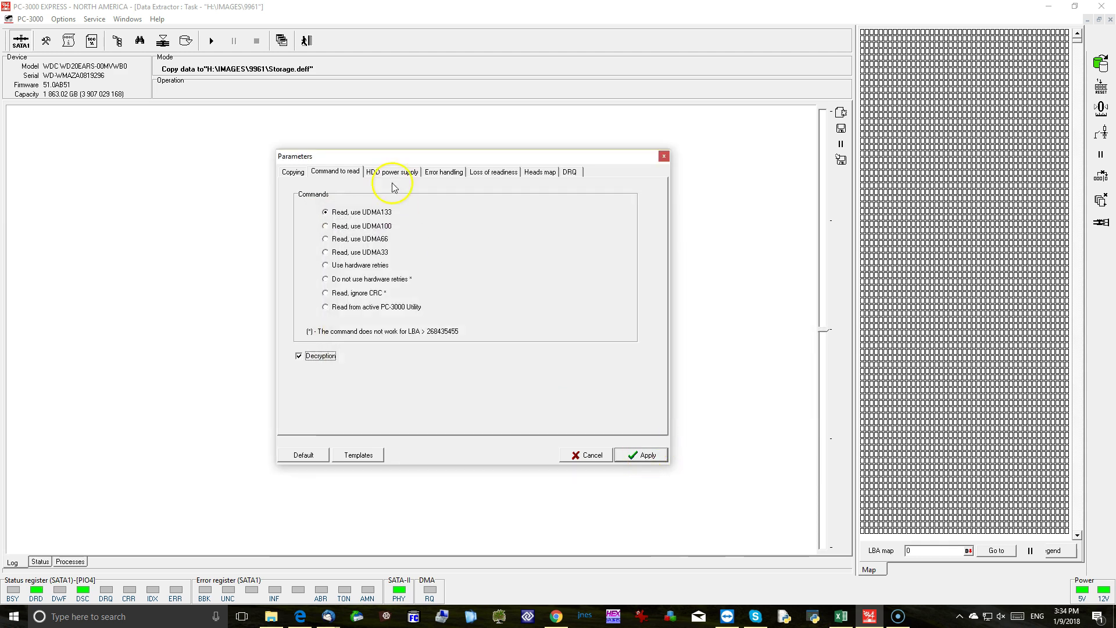
# Set the PIO and UDMA loss-of-readiness timeouts to 450 ms.
pyautogui.click(506, 172)
pyautogui.doubleClick(572, 218)
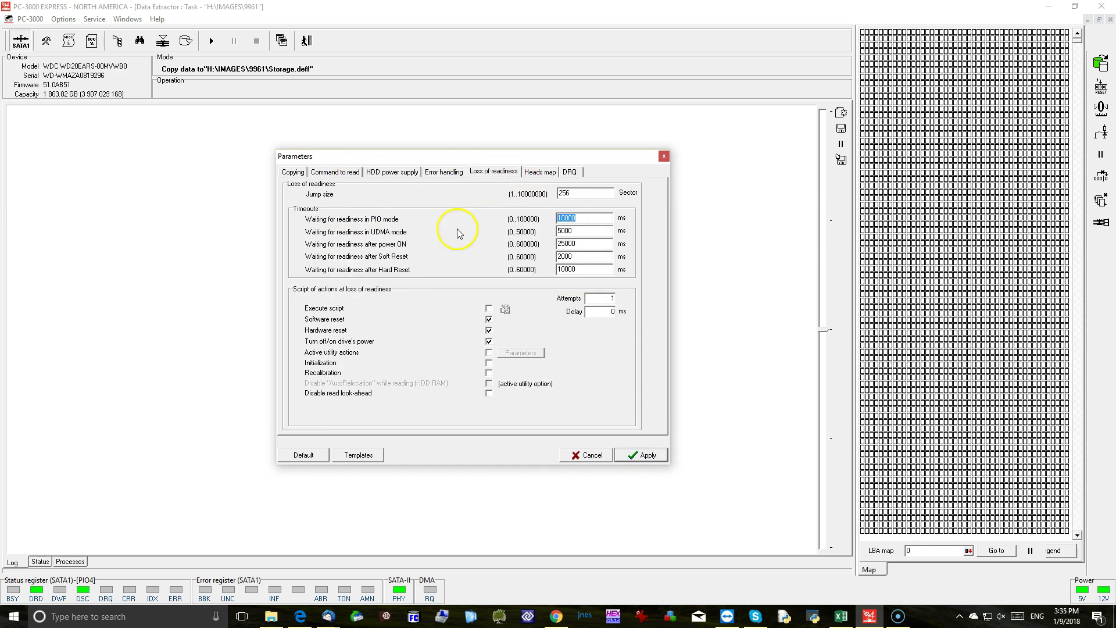
pyautogui.press('Tab')
pyautogui.write('450')
# Turn off skipping sectors at loss of readiness and apply the copying parameters.
pyautogui.click(381, 172)
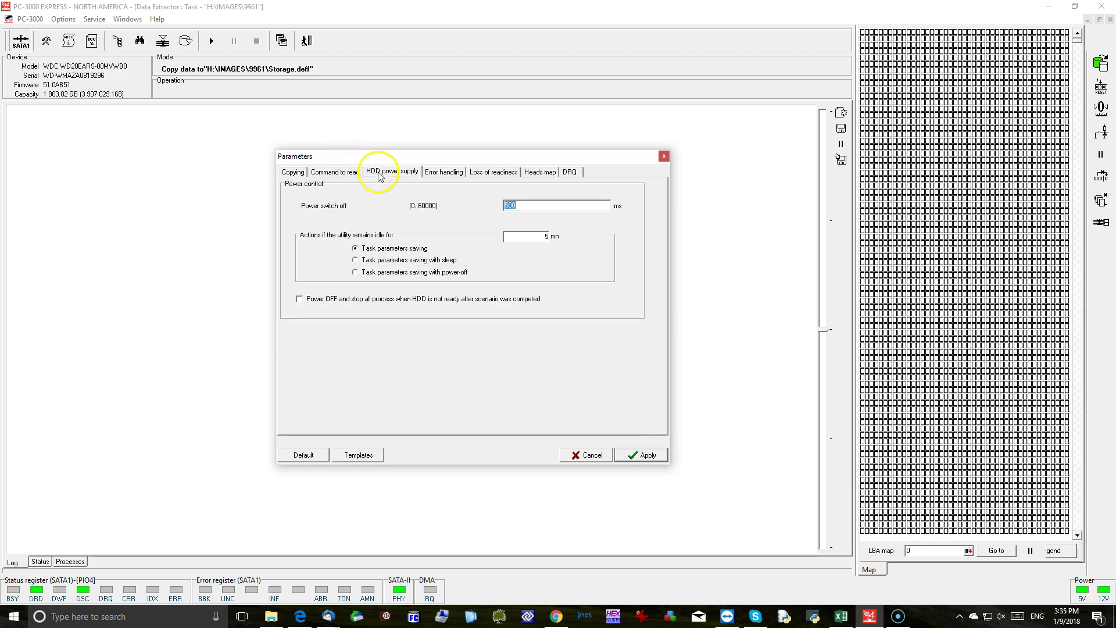
pyautogui.click(337, 171)
pyautogui.click(444, 172)
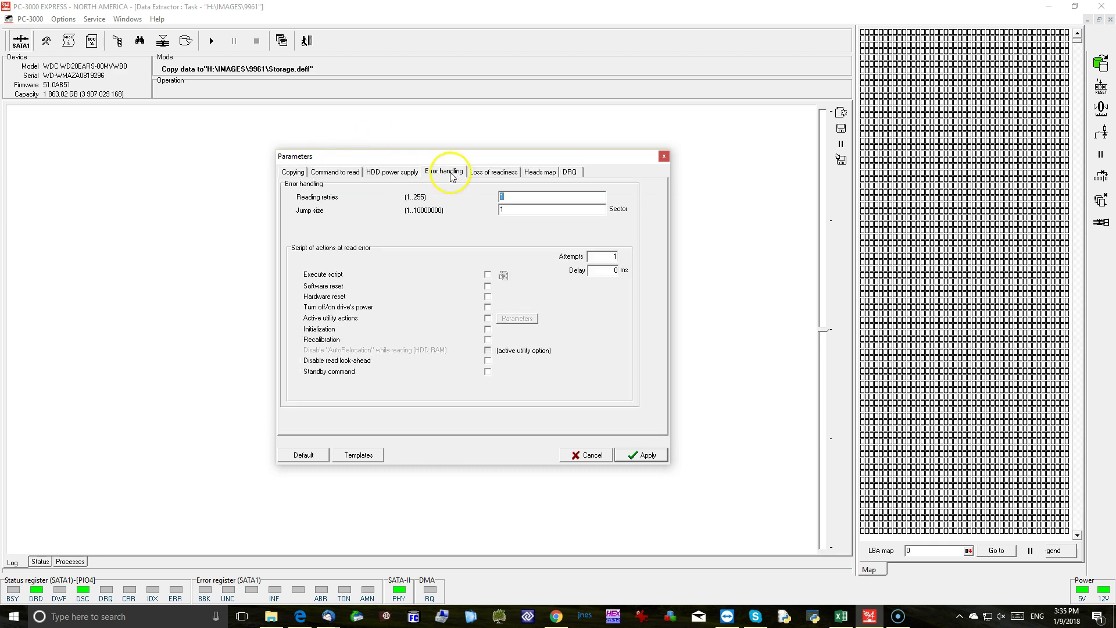
pyautogui.click(493, 172)
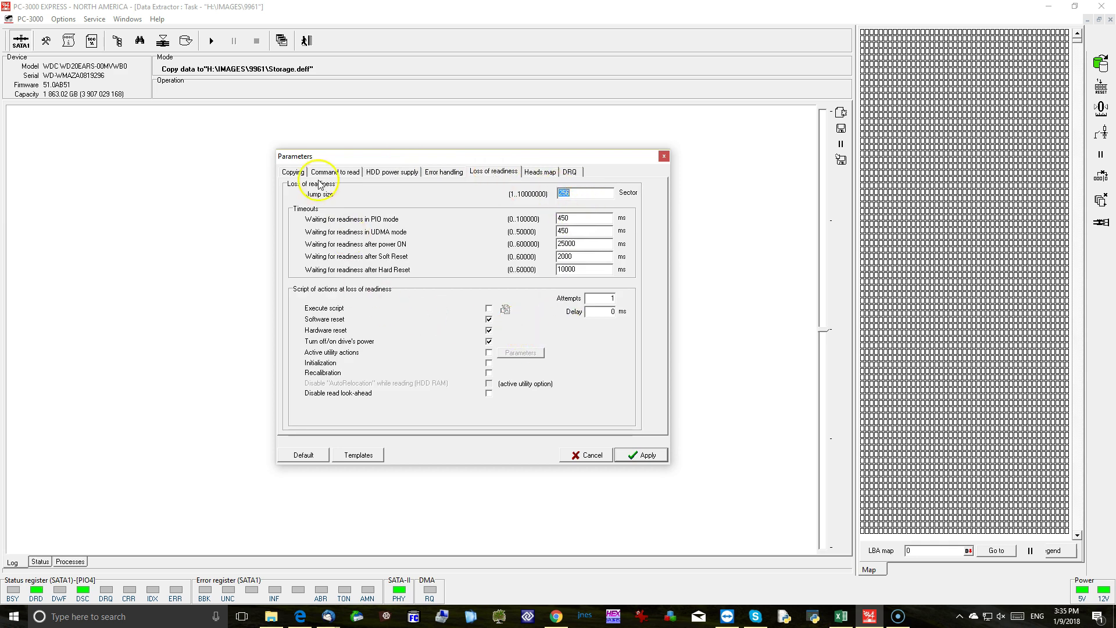
pyautogui.click(293, 172)
pyautogui.click(360, 247)
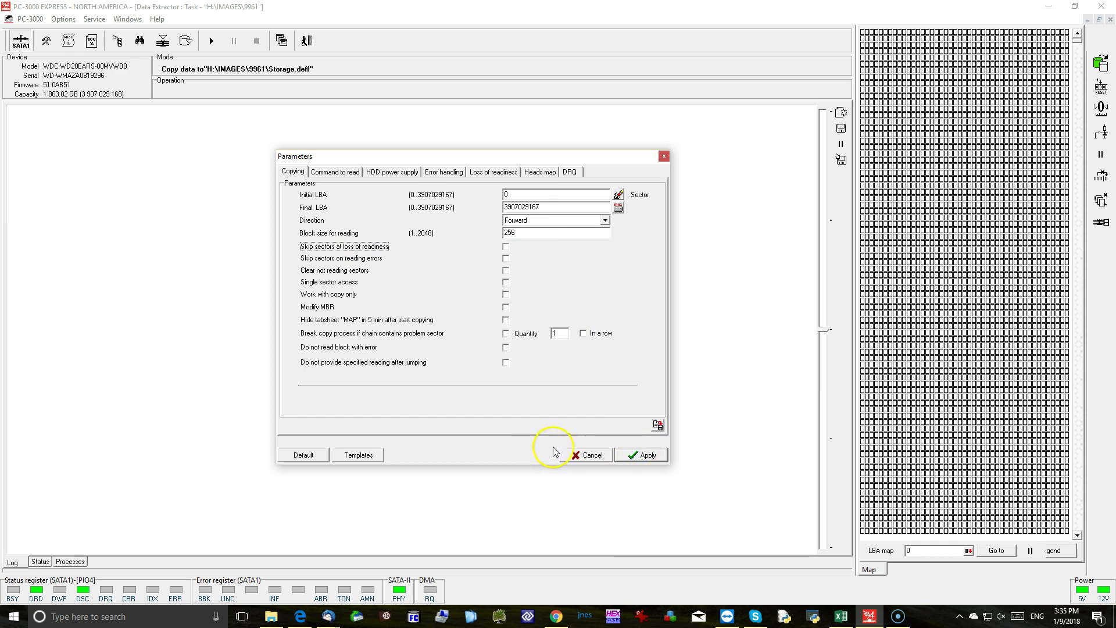
pyautogui.click(638, 460)
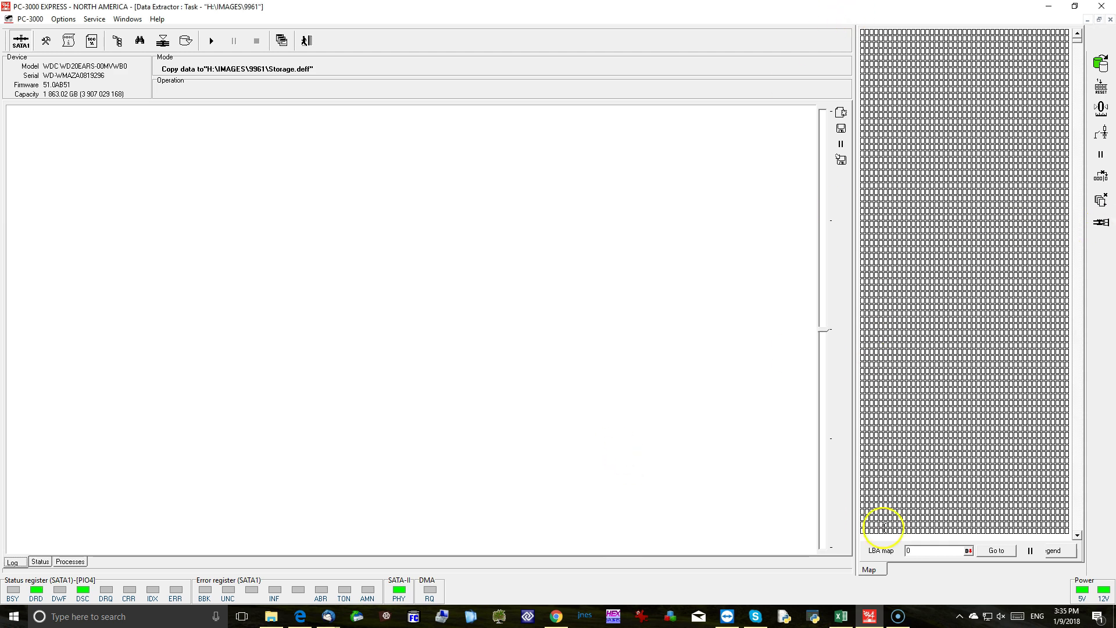
# Verify sector 0 reads decrypted, then build the heads map for the range.
pyautogui.doubleClick(863, 32)
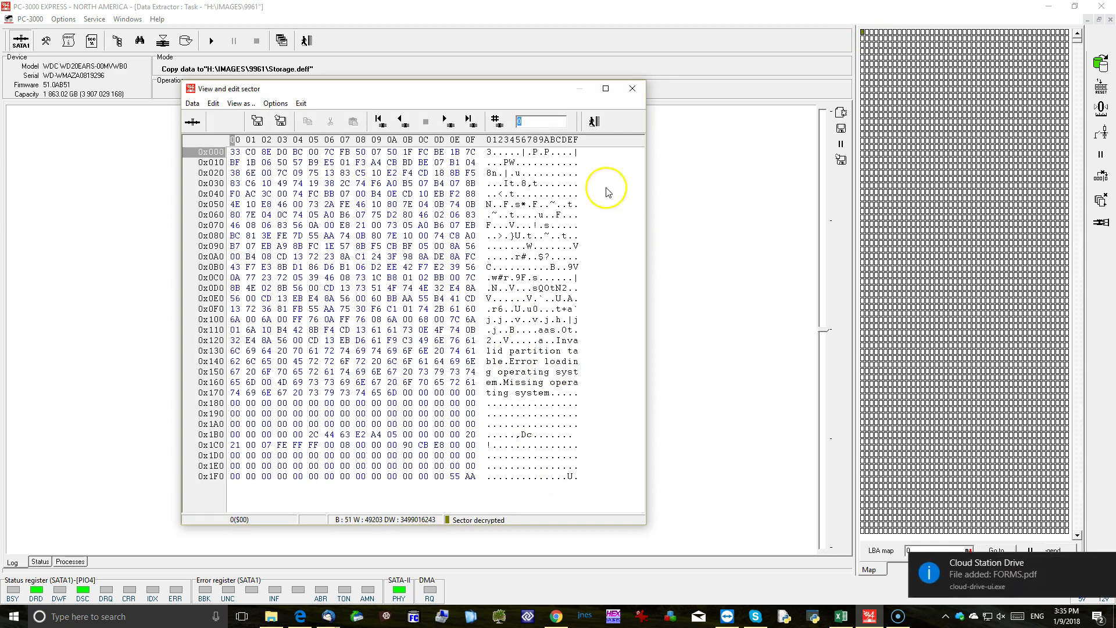
pyautogui.click(633, 89)
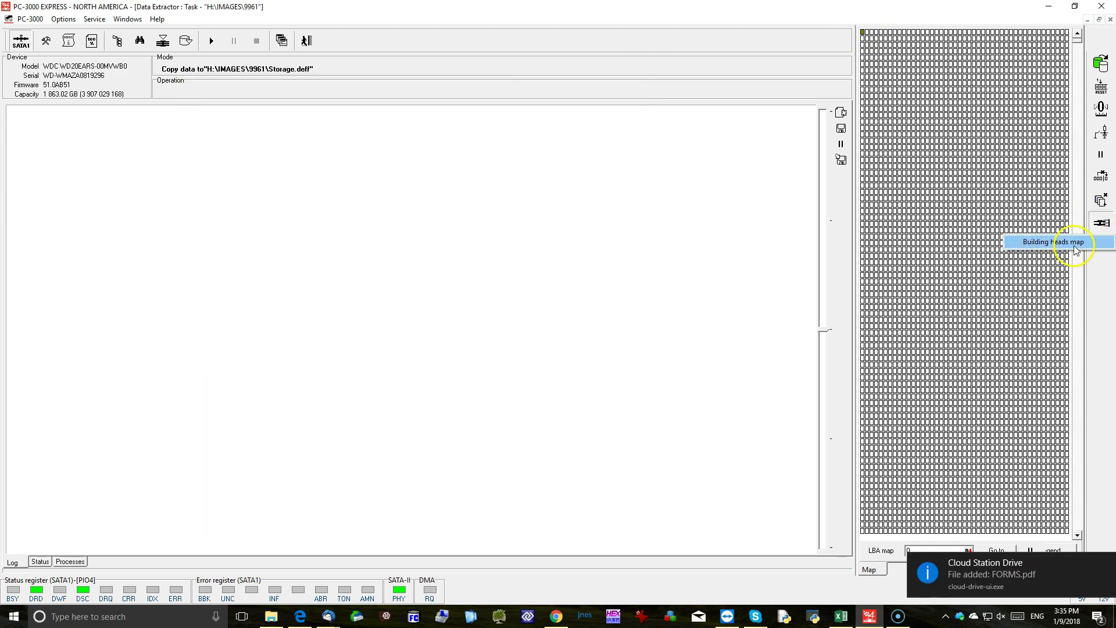
pyautogui.click(1101, 222)
pyautogui.click(707, 356)
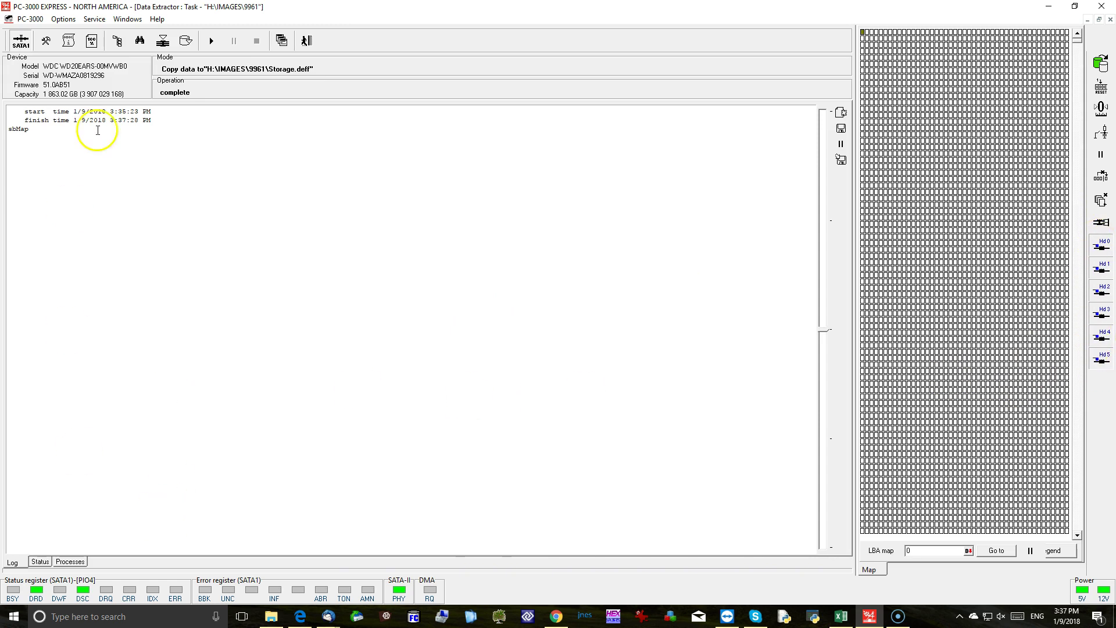
# Start the copy task, answering No to running it in the background.
pyautogui.click(212, 41)
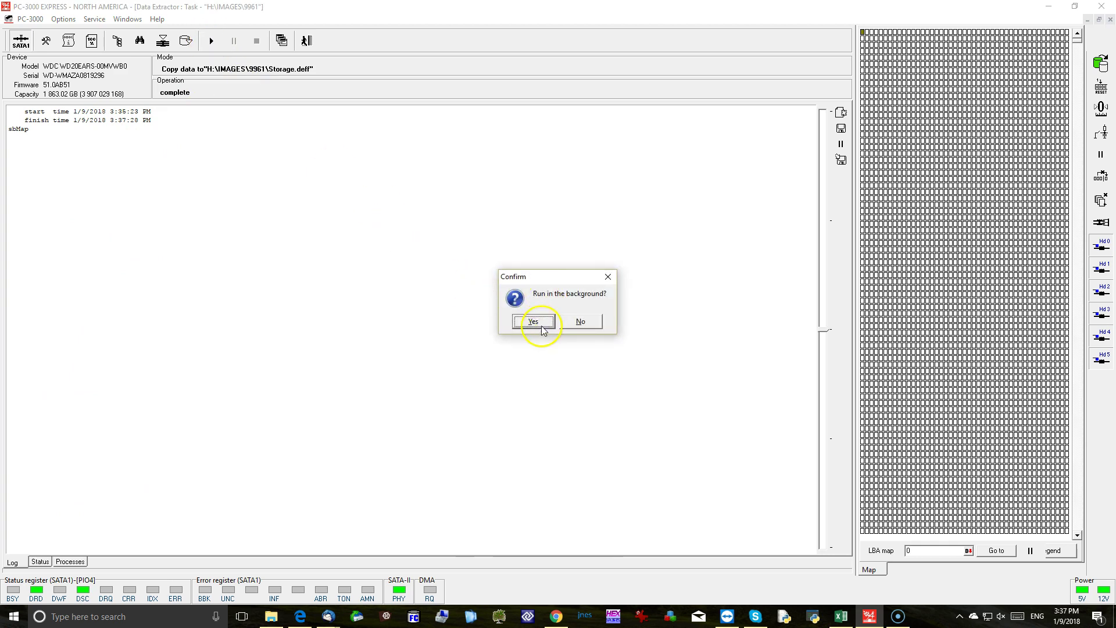
pyautogui.click(579, 322)
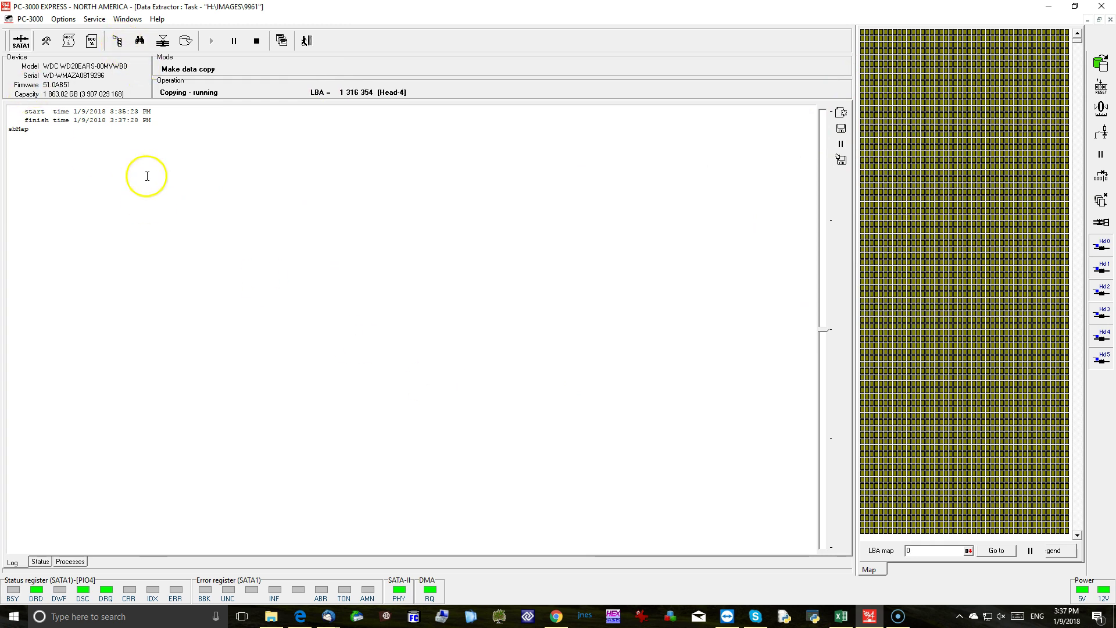
pyautogui.click(118, 42)
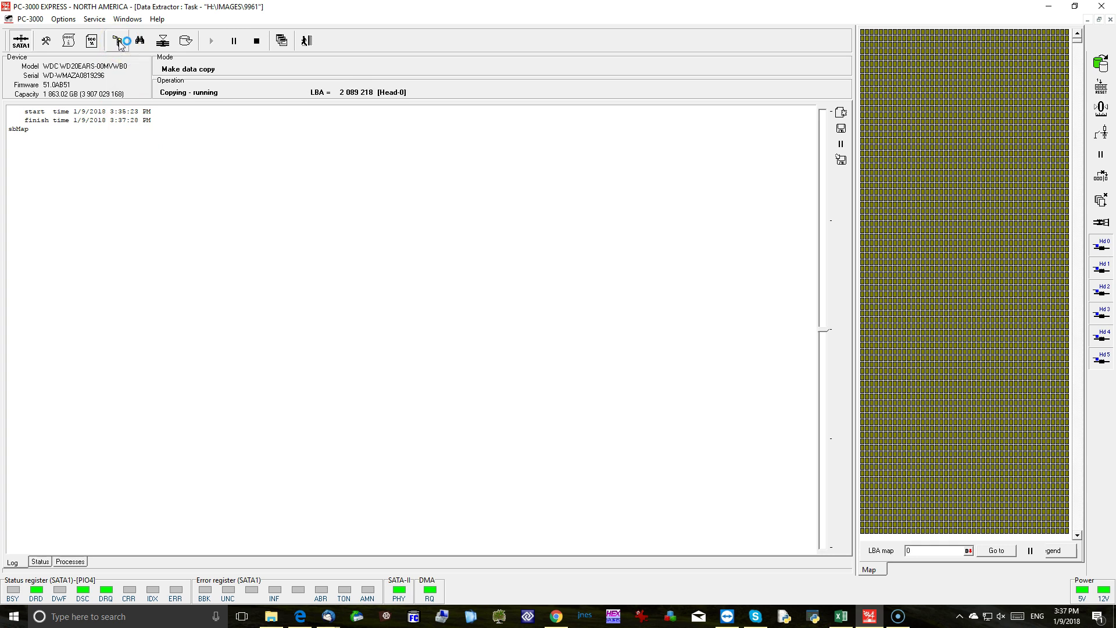
pyautogui.click(176, 189)
pyautogui.click(175, 196)
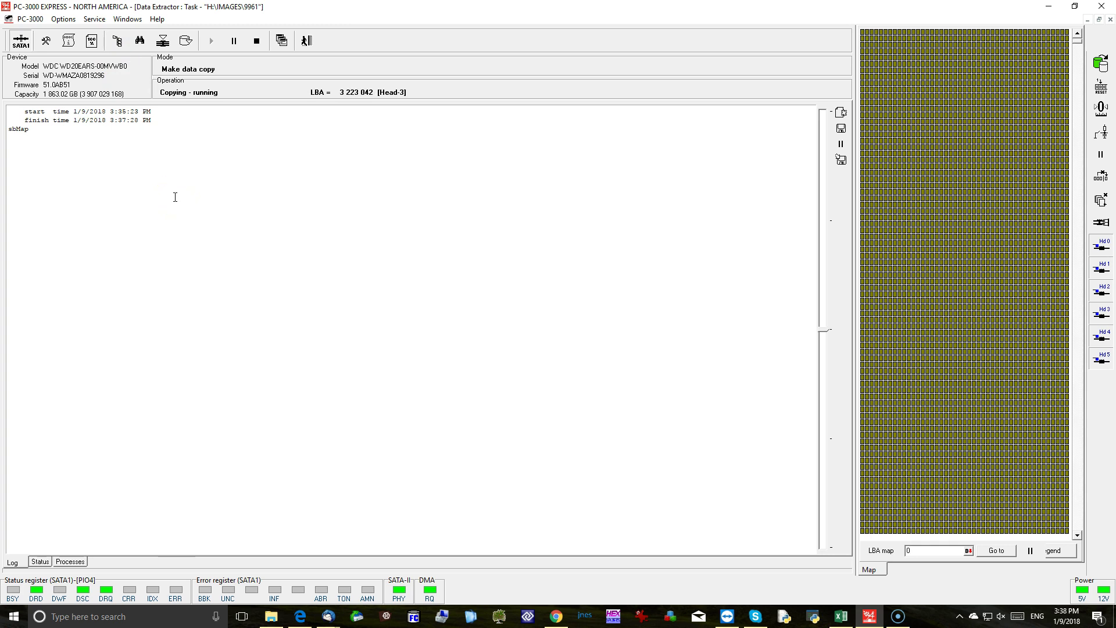